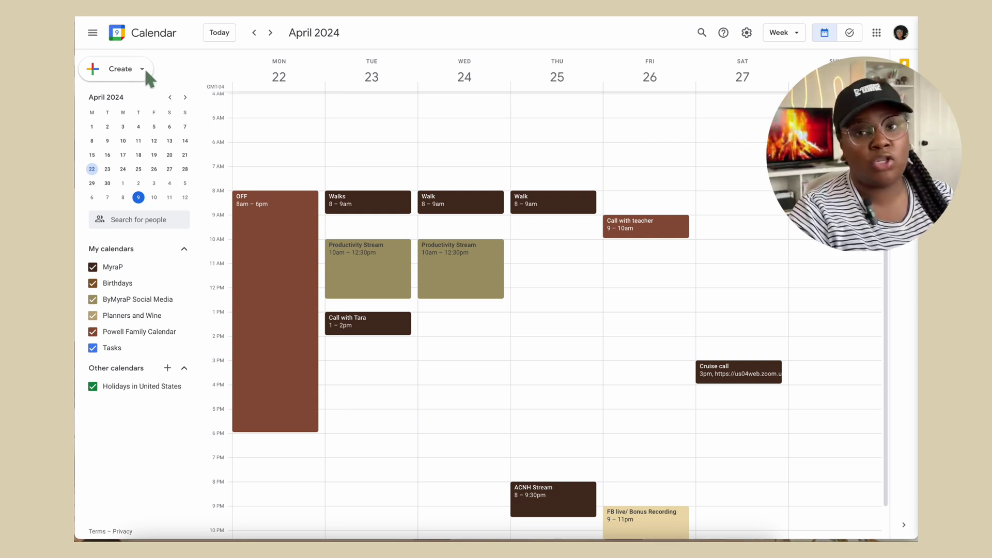
# - Glance at the create menu, then hide and re-show the MyraP and ByMyraP Social Media calendars
pyautogui.click(147, 73)
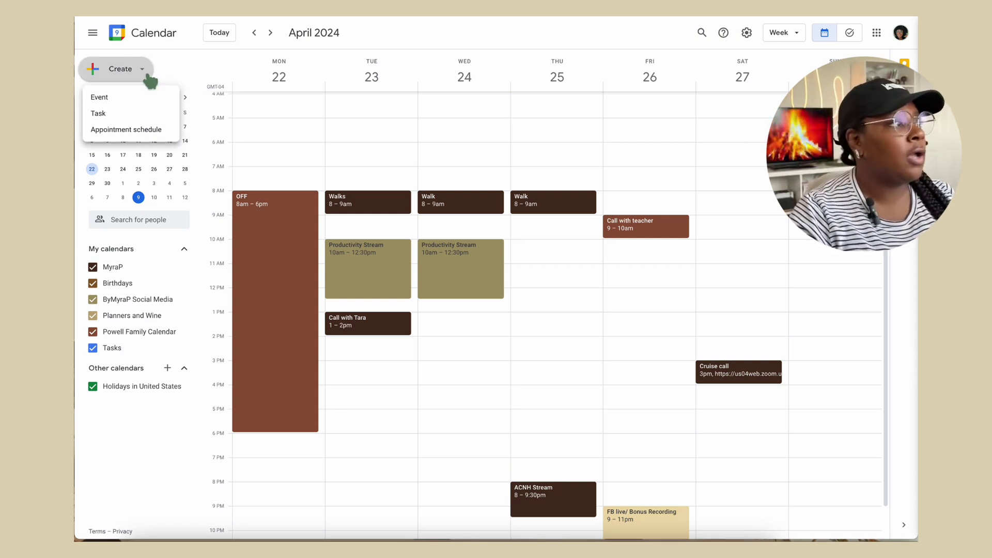
pyautogui.click(147, 75)
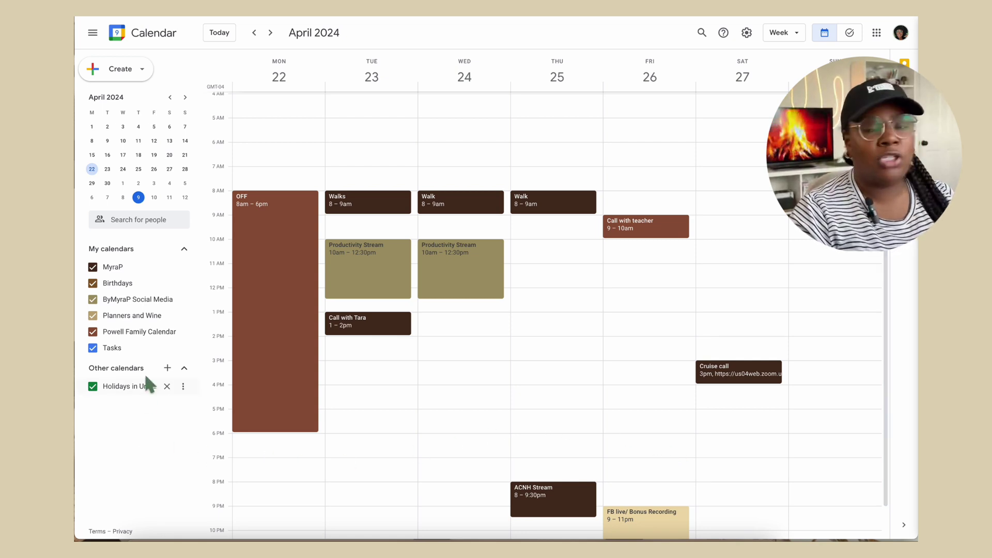
pyautogui.click(93, 267)
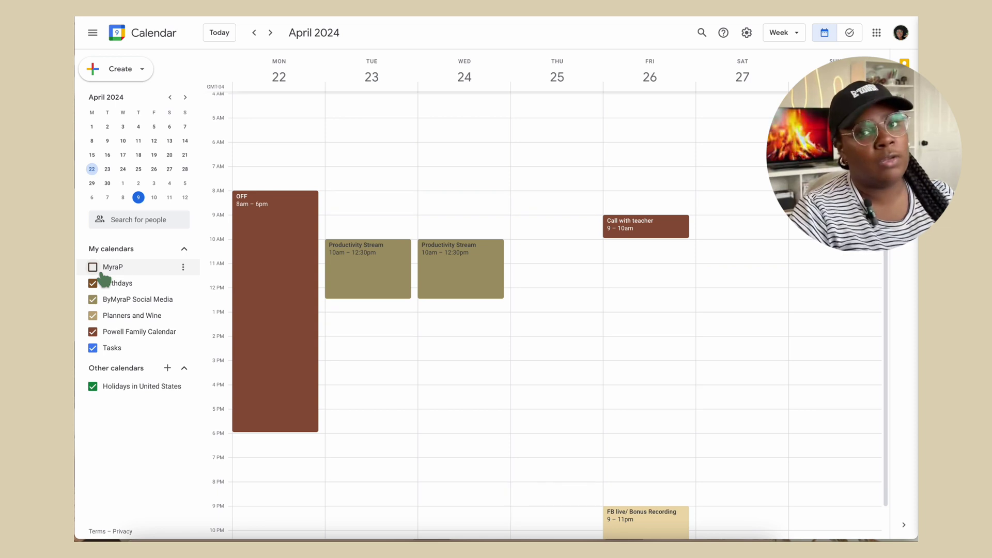
pyautogui.click(101, 273)
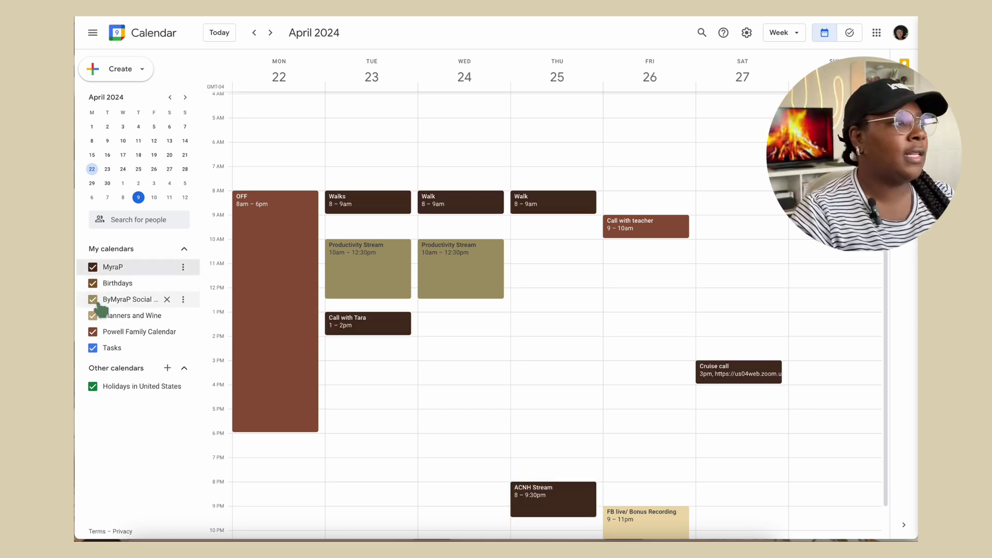
pyautogui.click(97, 304)
pyautogui.click(98, 304)
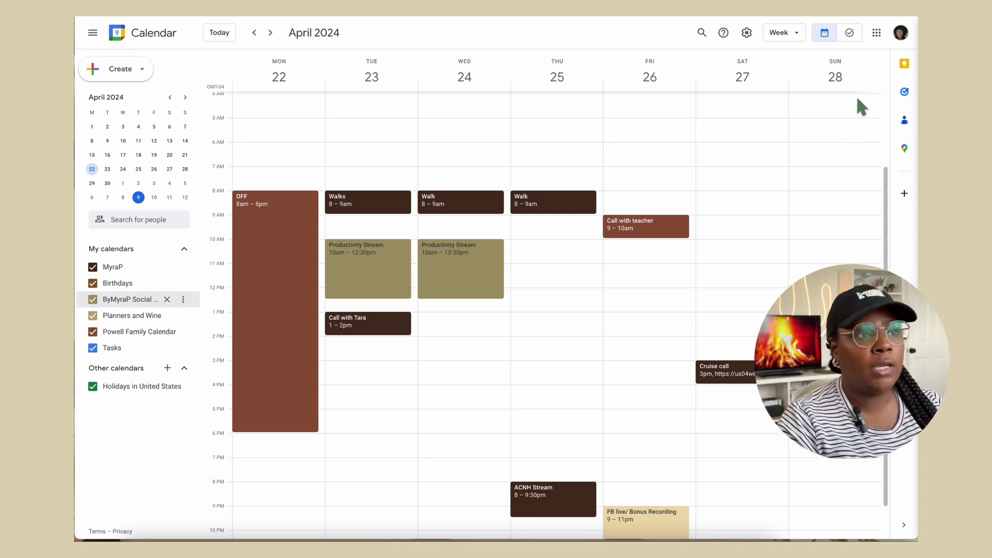
# - Hide Saturday and Sunday from the week, then bring the weekends back
pyautogui.click(800, 38)
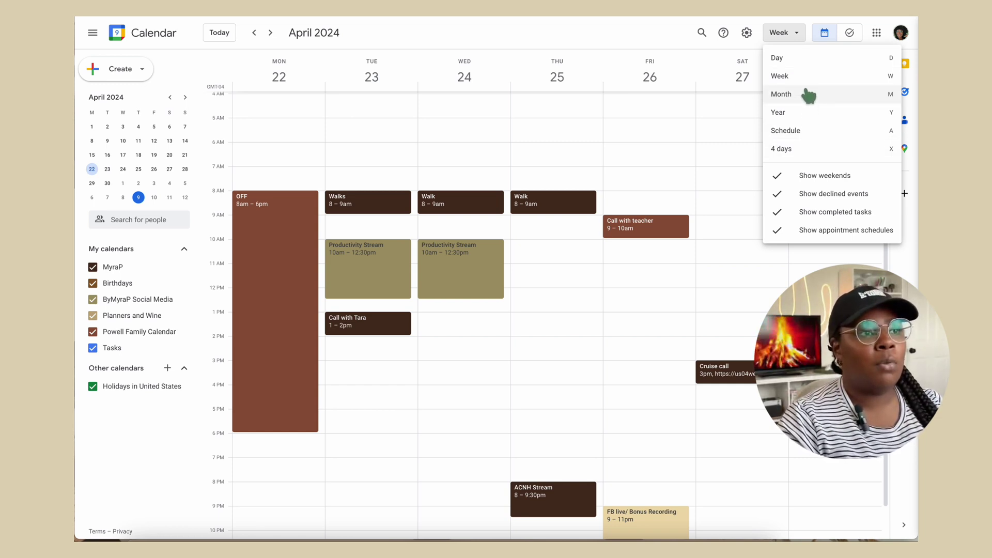
pyautogui.click(810, 182)
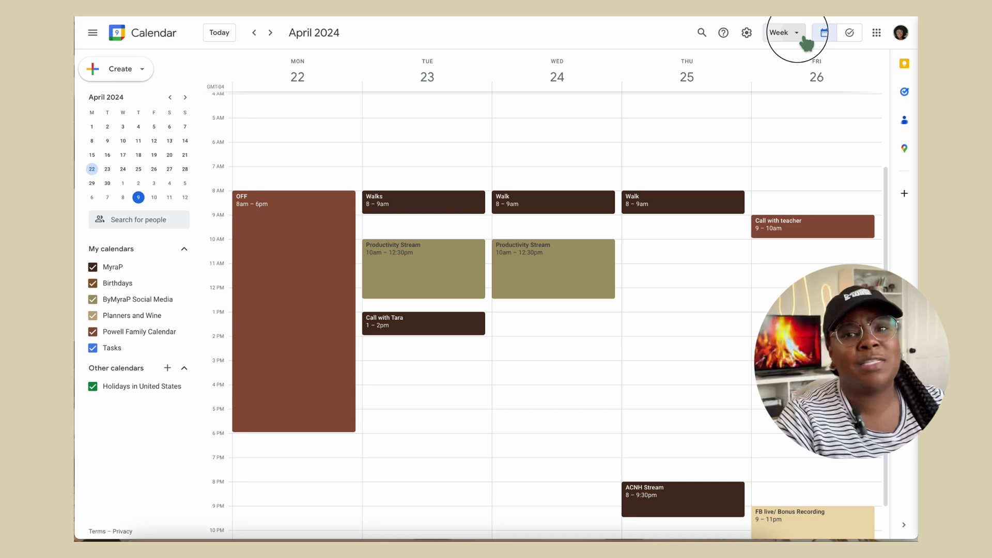
pyautogui.click(801, 35)
pyautogui.click(800, 174)
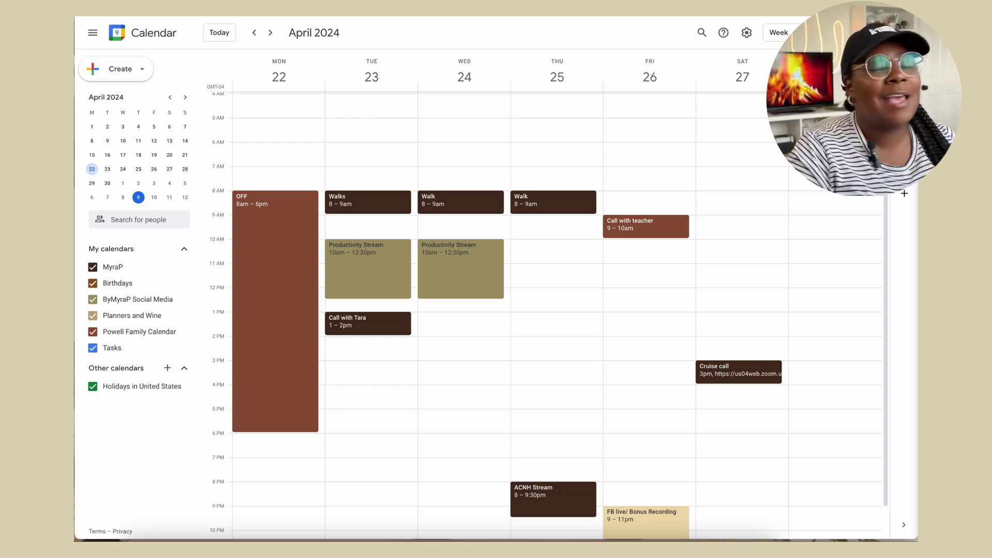
pyautogui.click(780, 32)
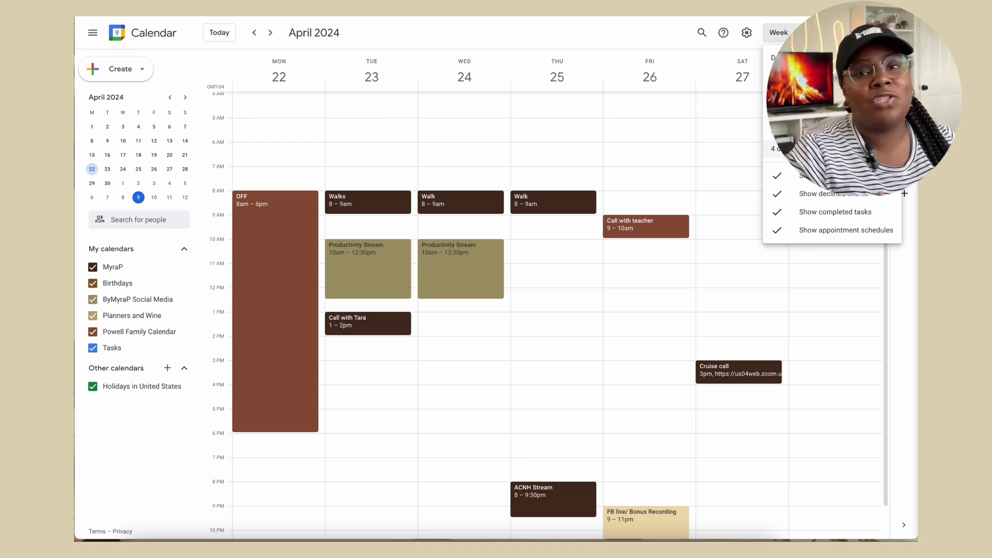
pyautogui.click(758, 30)
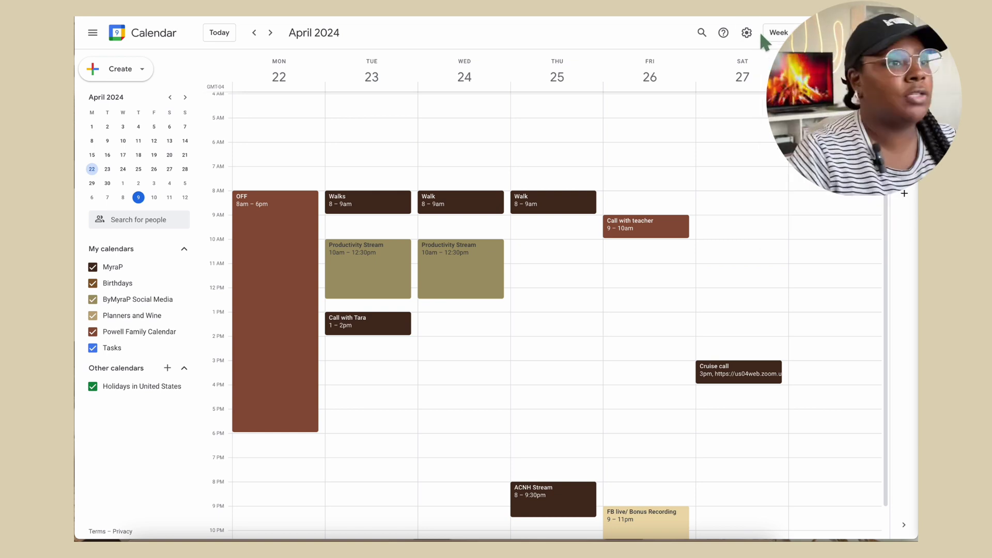
# - Open Settings and review the formats, keeping 12/31/2024 dates and 1:00pm times
pyautogui.click(746, 32)
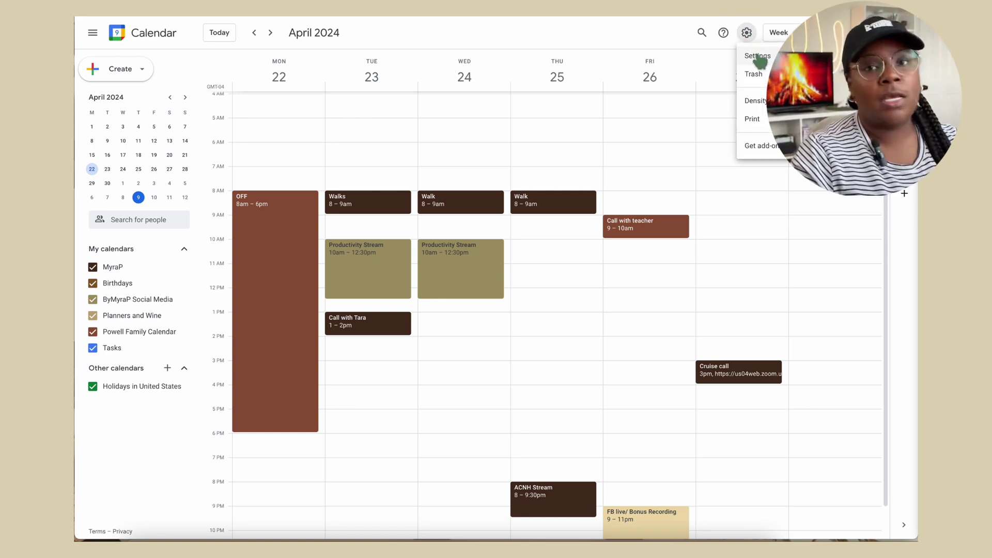
pyautogui.click(754, 55)
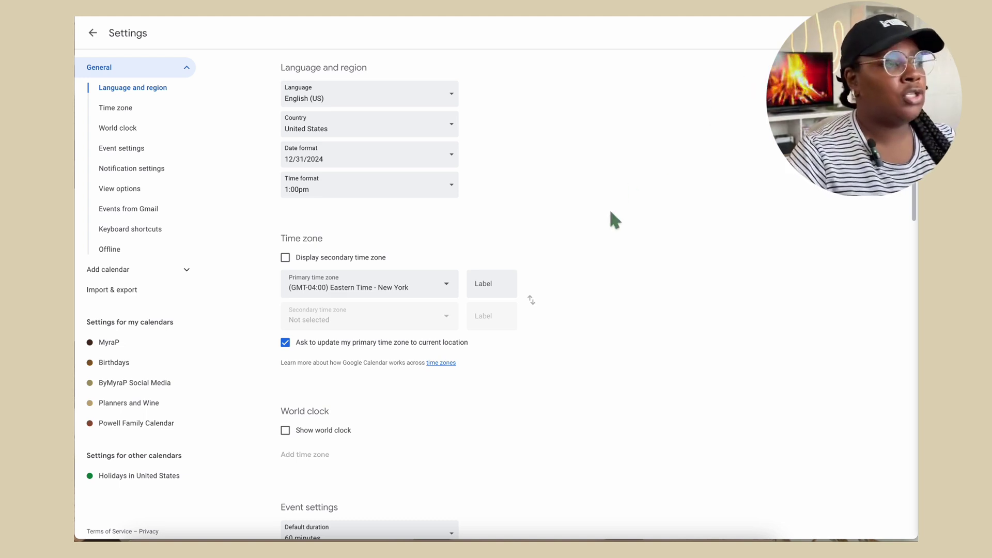
pyautogui.scroll(-1, 597, 270)
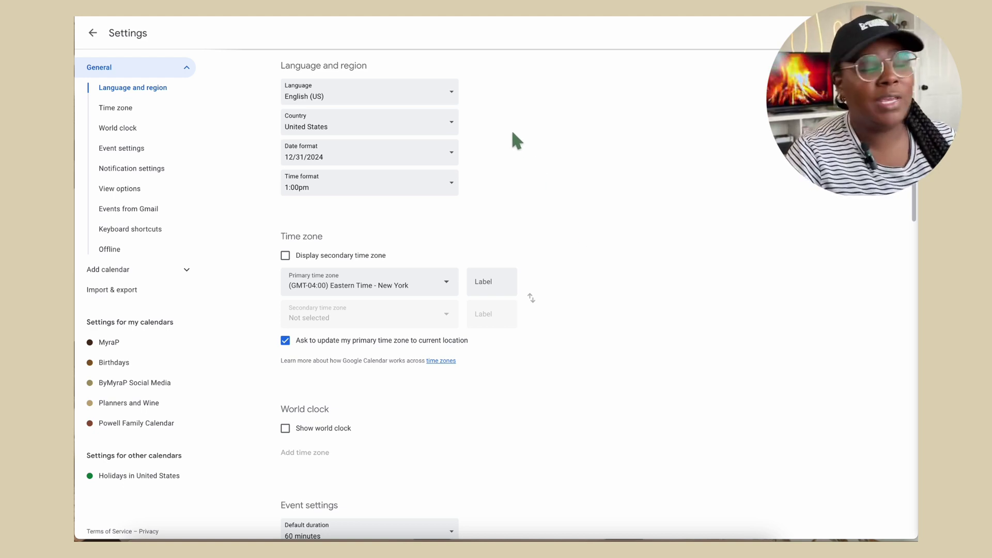
pyautogui.click(344, 160)
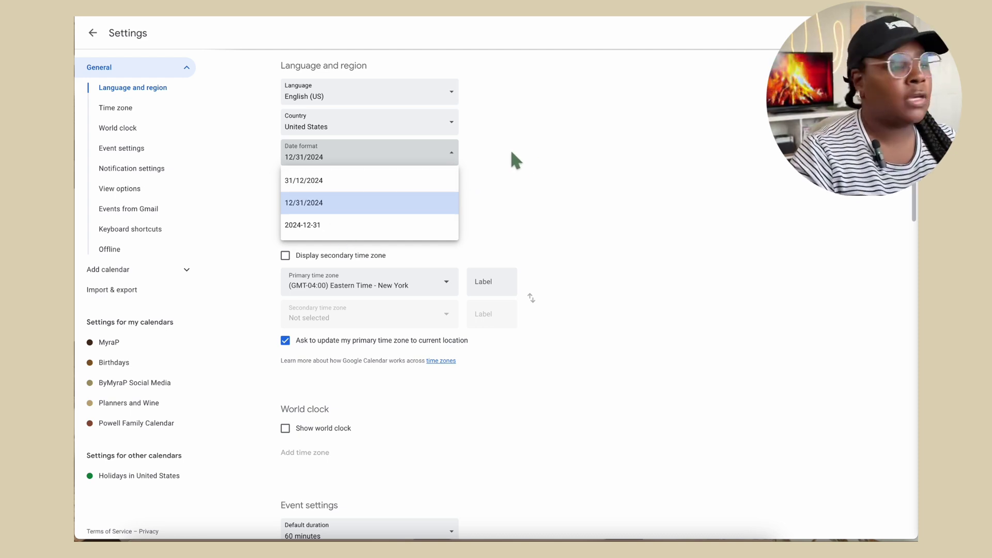
pyautogui.click(497, 156)
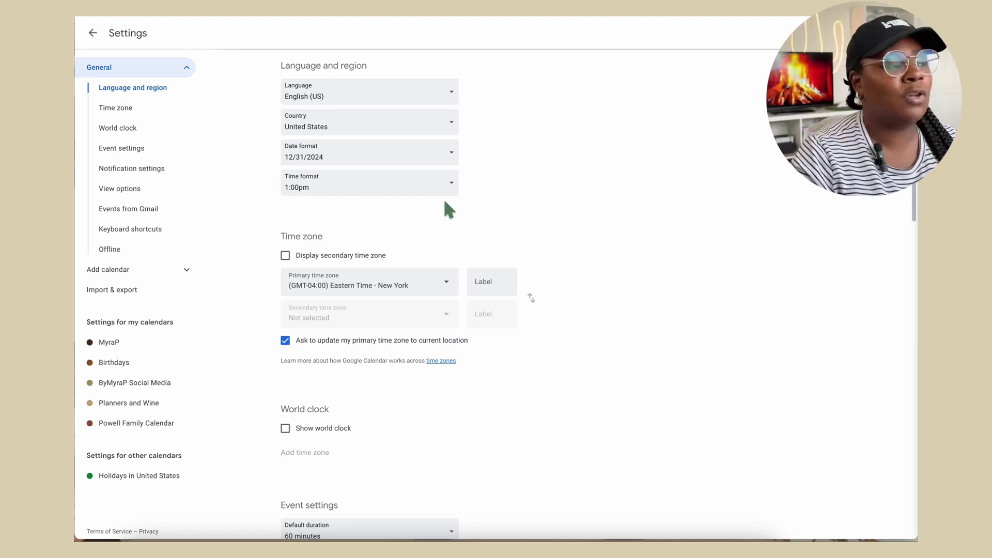
pyautogui.scroll(-1, 447, 217)
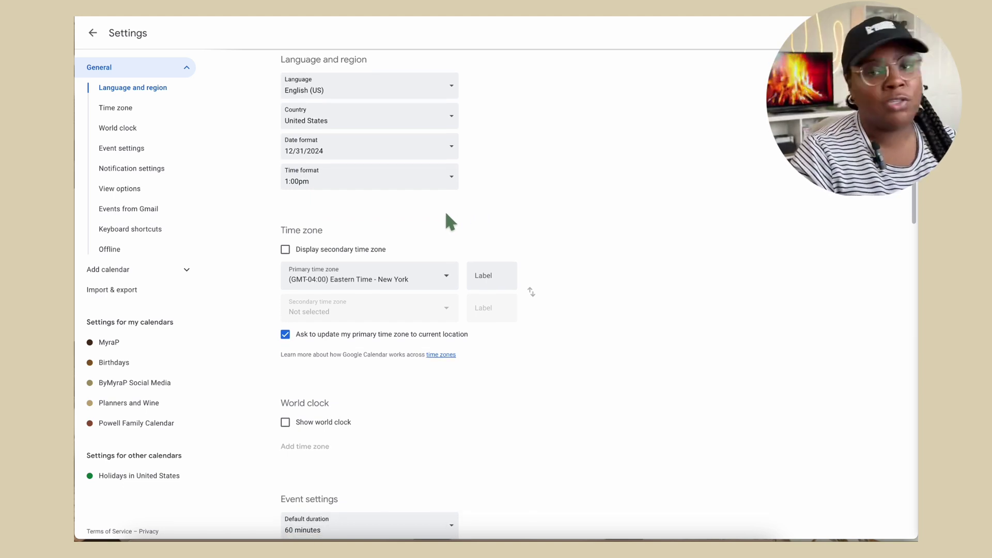
pyautogui.click(398, 186)
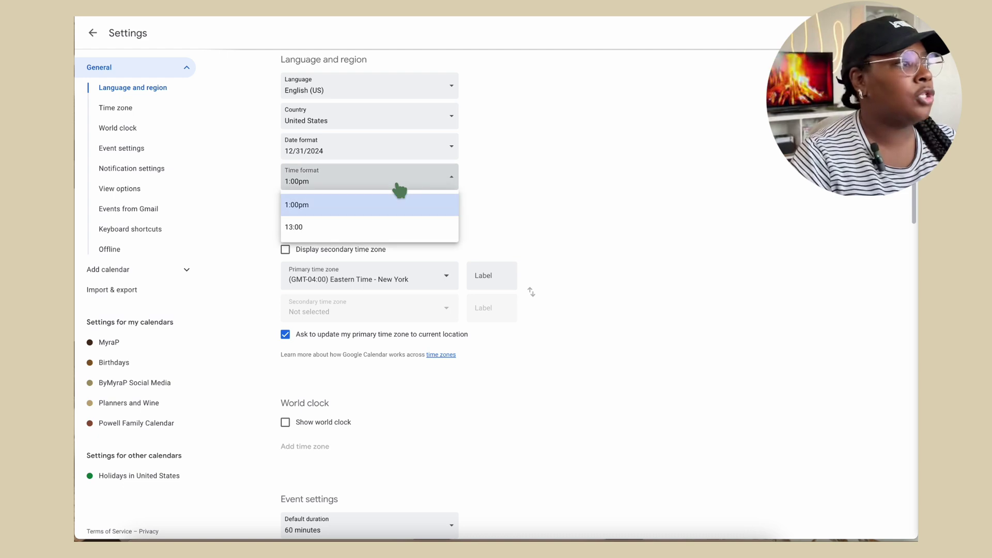
pyautogui.click(399, 189)
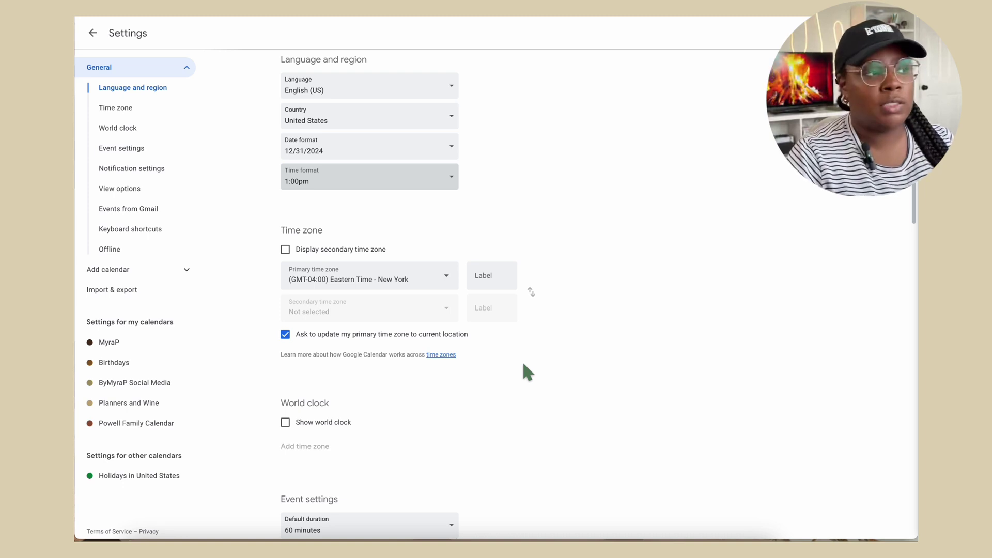
# - Toggle the time zone update prompts off and back on
pyautogui.click(285, 335)
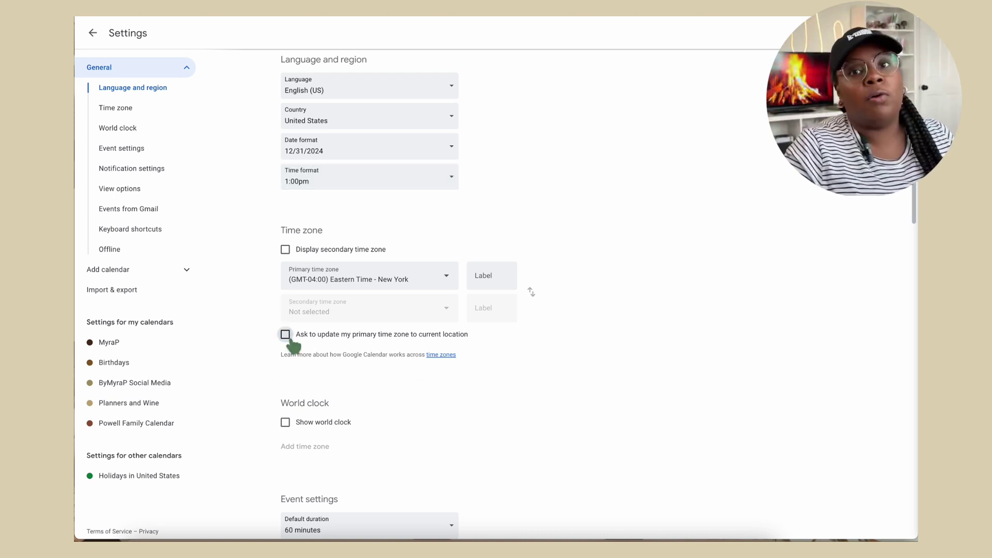
pyautogui.click(285, 334)
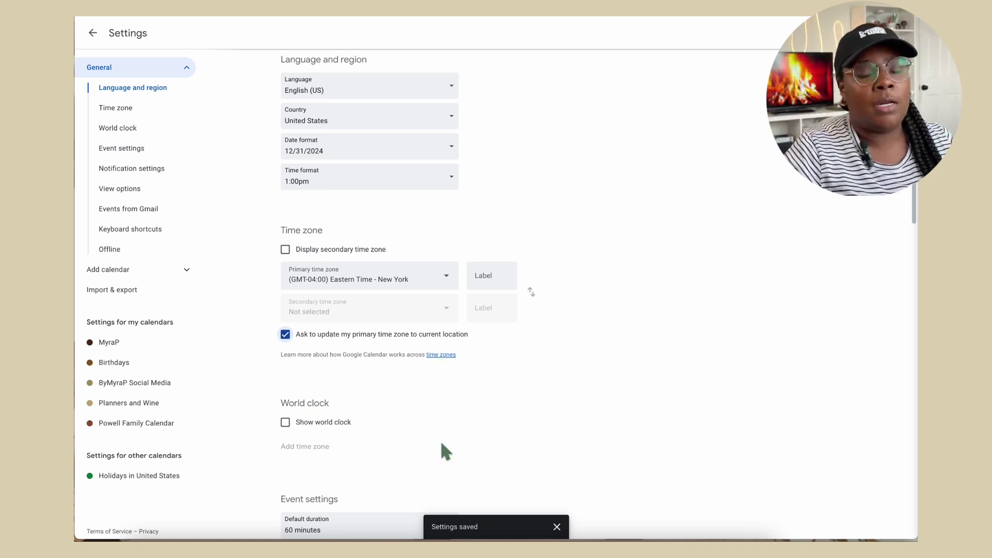
pyautogui.scroll(-1, 442, 443)
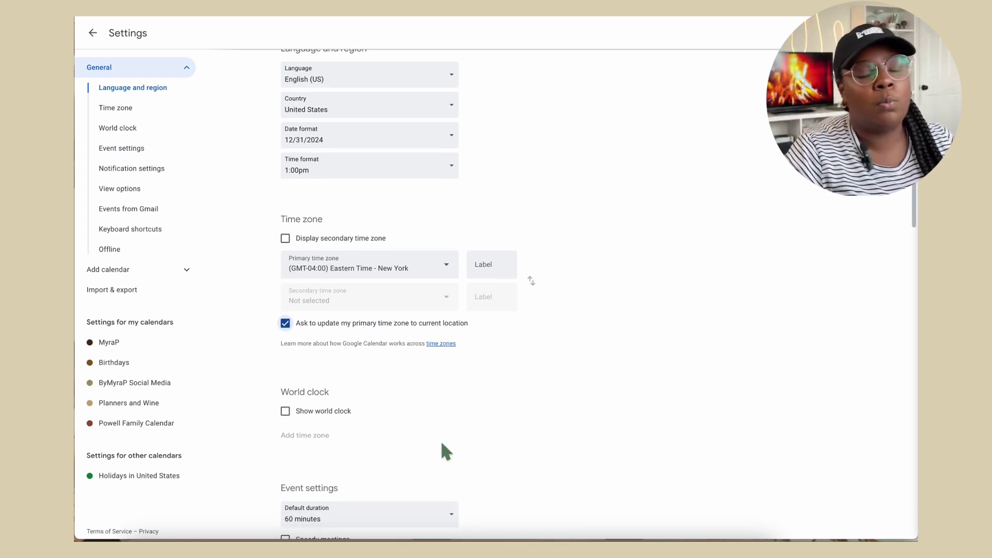
pyautogui.scroll(-2, 441, 443)
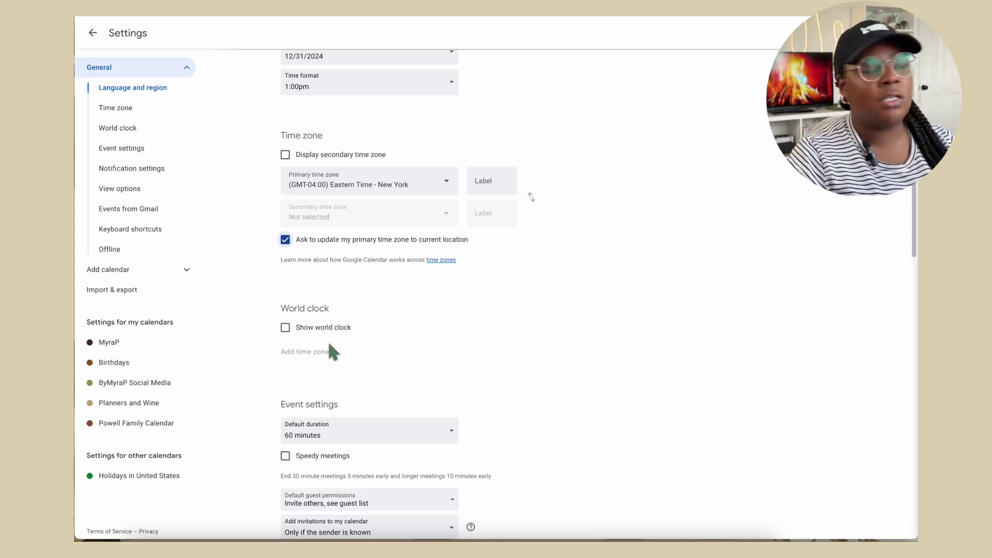
# - Leave the world clock off, then scroll through Event settings to Notification settings
pyautogui.click(286, 326)
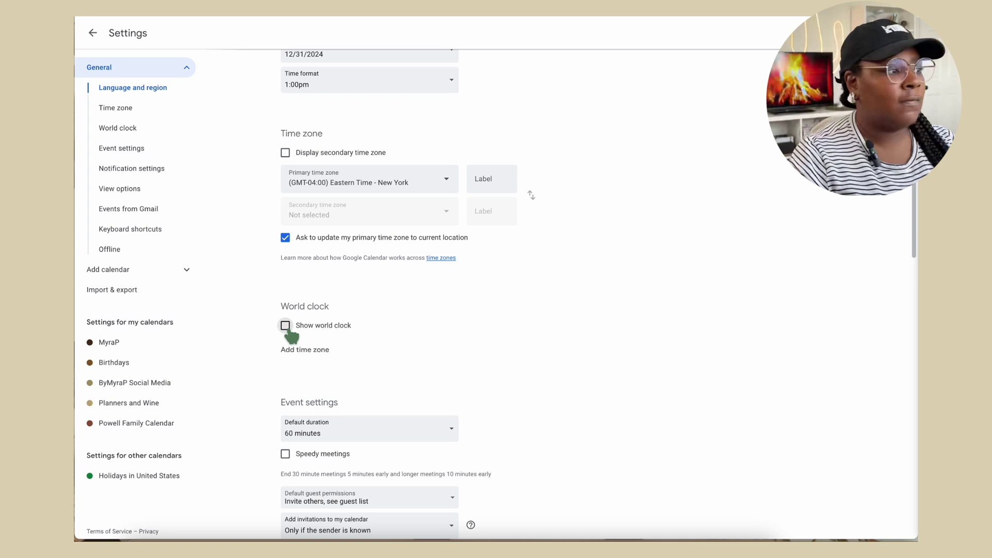
pyautogui.click(286, 326)
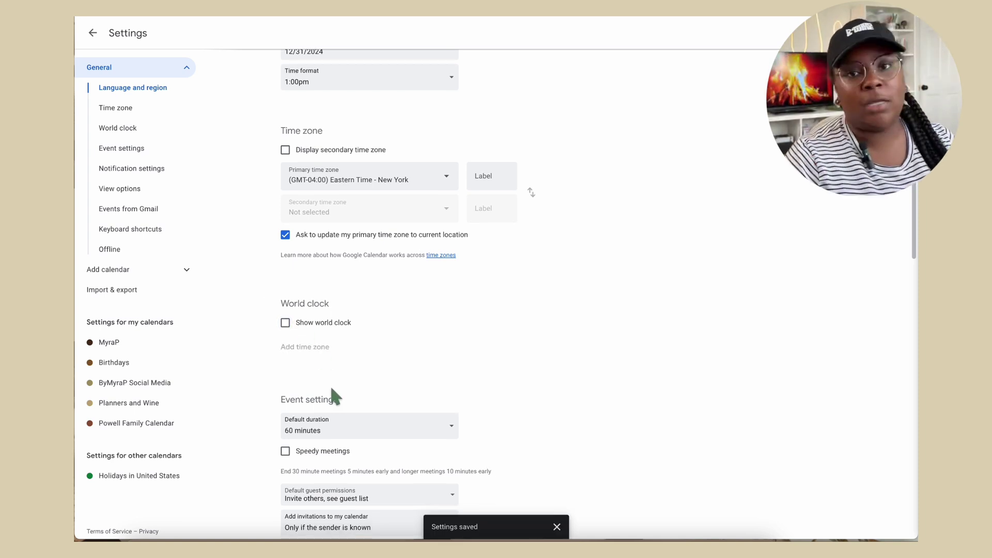
pyautogui.scroll(-1, 329, 383)
pyautogui.scroll(-2, 330, 393)
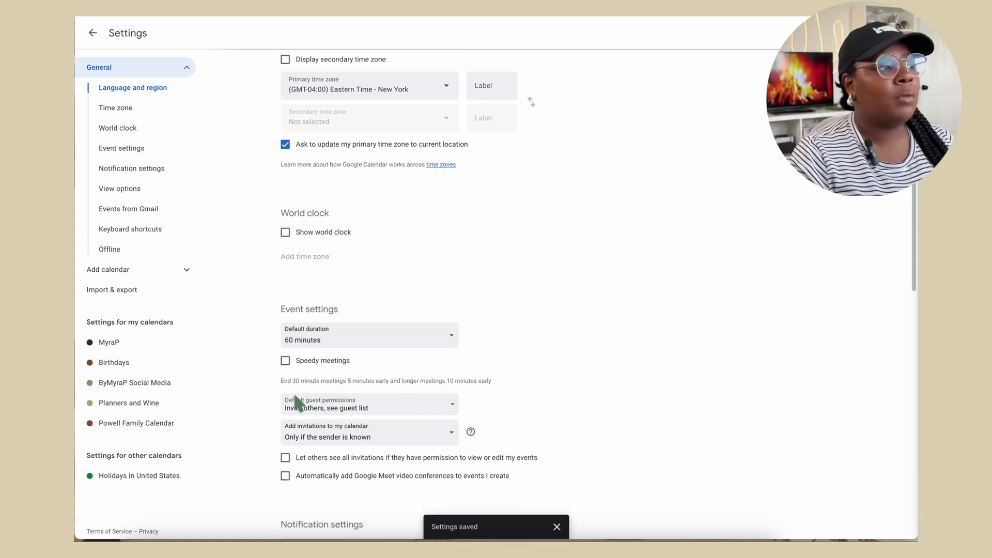
pyautogui.scroll(-3, 336, 471)
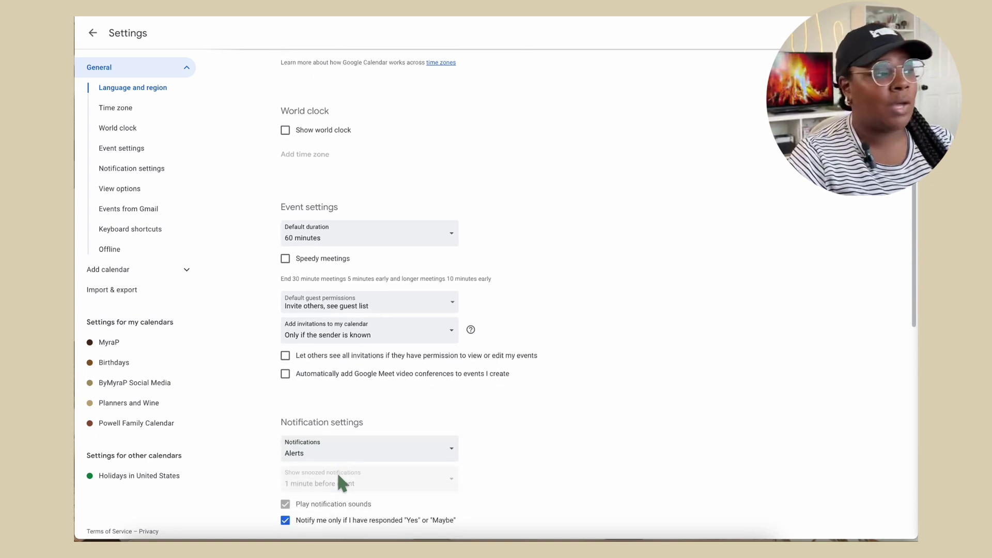
pyautogui.scroll(-1, 338, 472)
pyautogui.scroll(2, 337, 473)
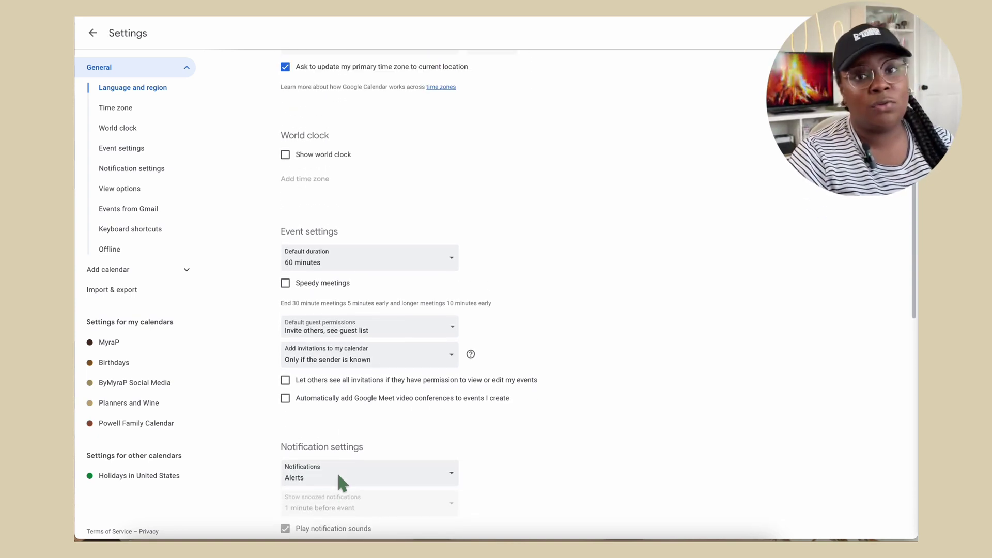
pyautogui.scroll(-5, 338, 480)
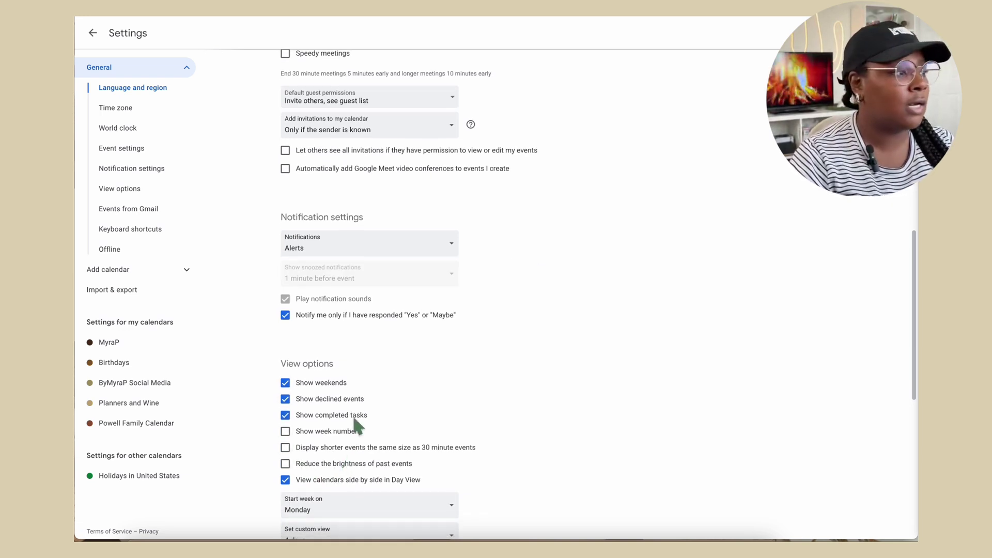
# - Keep weekends shown and turn on week numbers
pyautogui.scroll(-1, 352, 414)
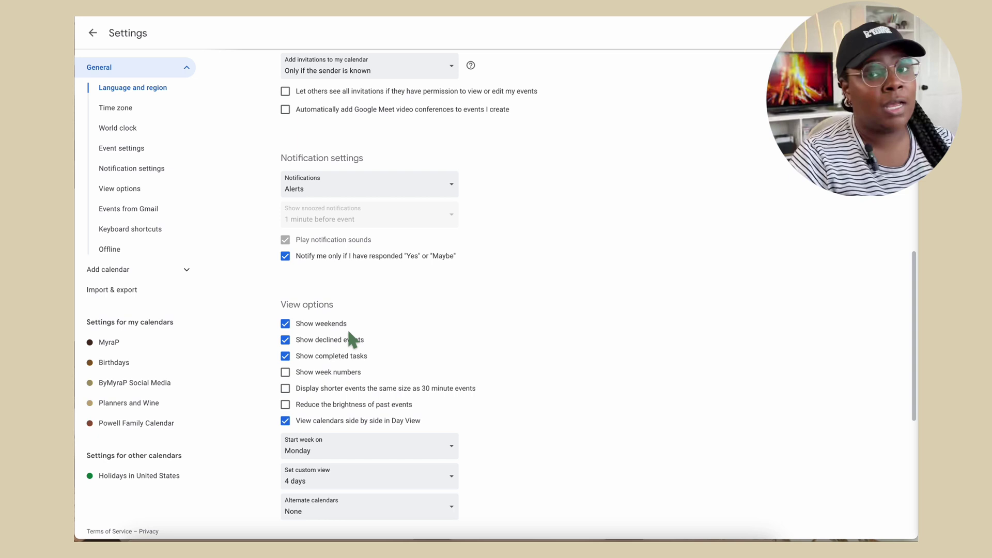
pyautogui.click(291, 326)
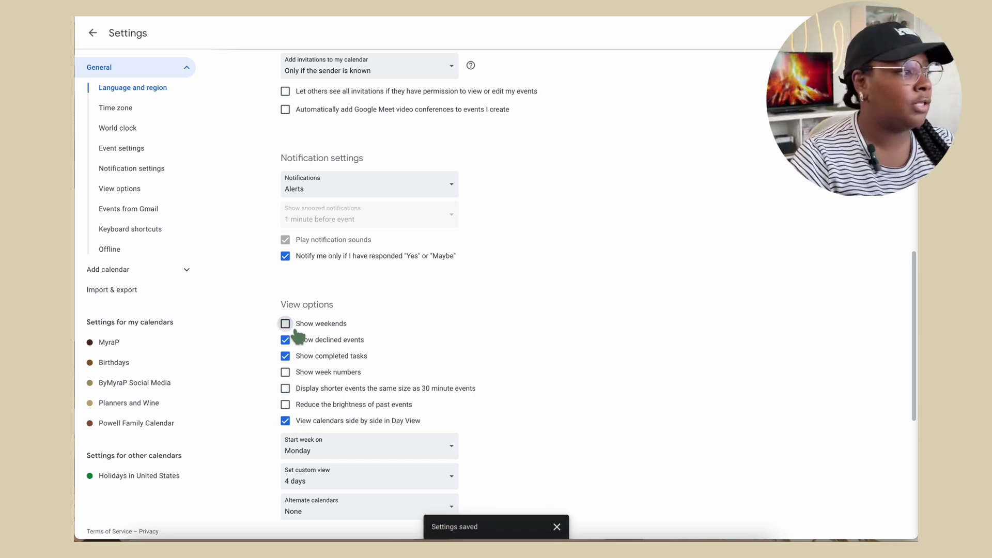
pyautogui.click(295, 328)
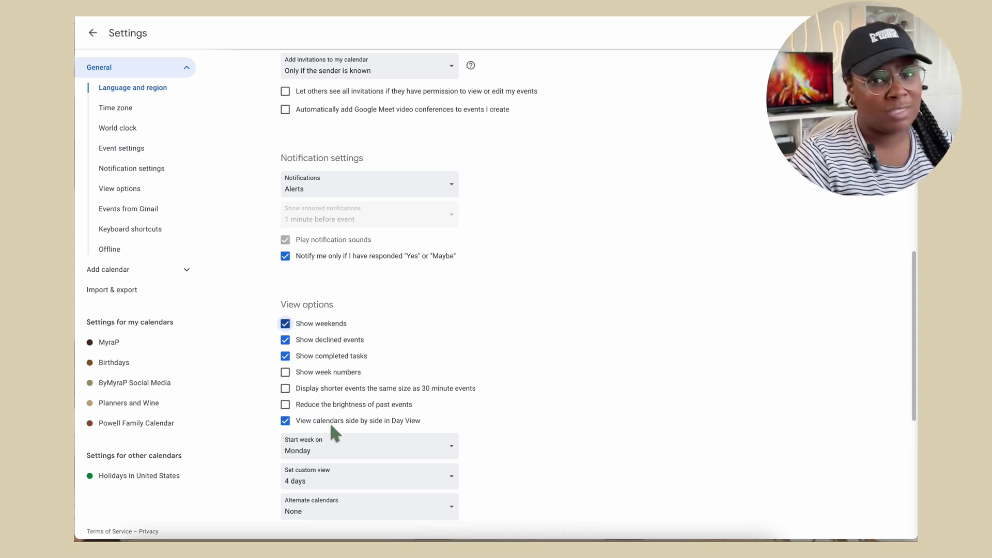
pyautogui.click(287, 373)
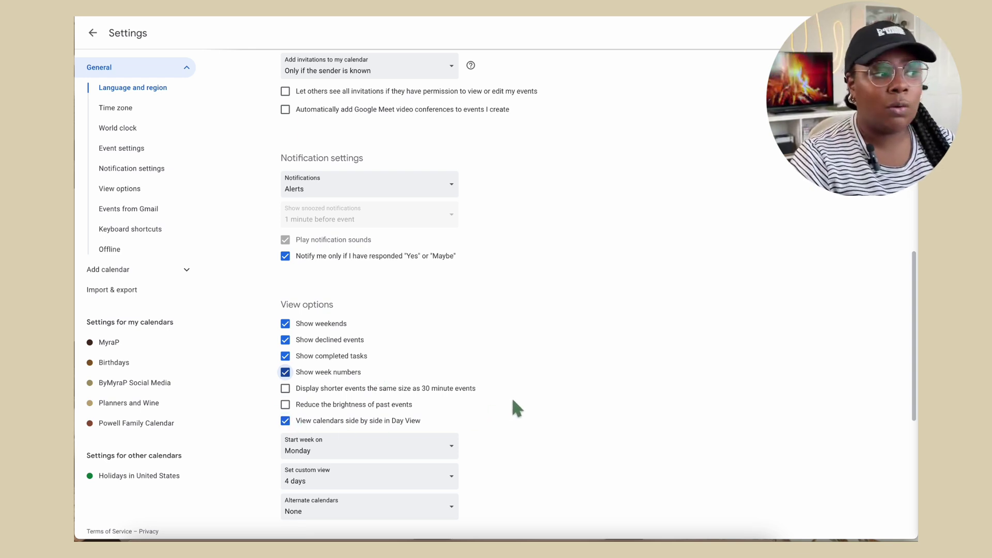
# - Keep Monday as the first day of the week and the custom view at 4 days
pyautogui.scroll(-2, 516, 408)
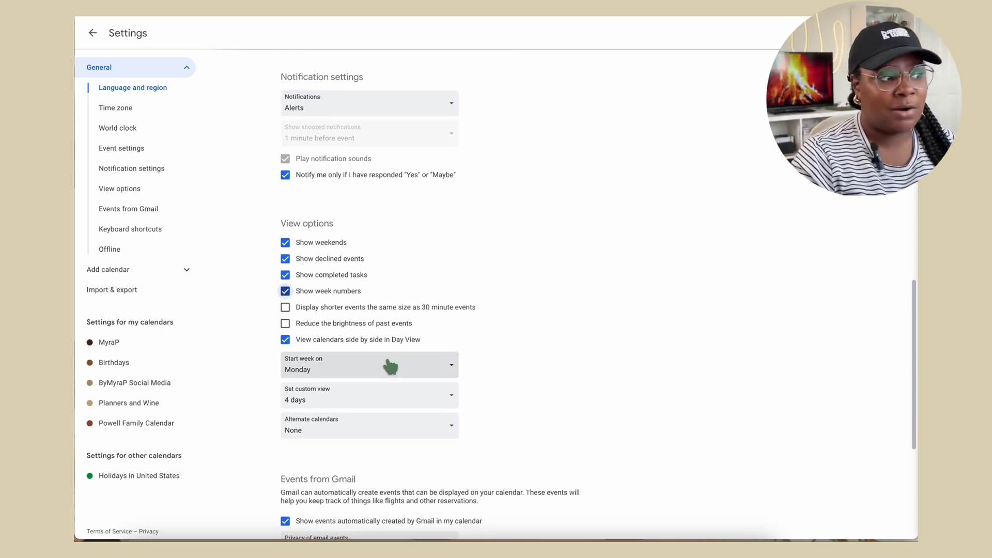
pyautogui.scroll(-1, 341, 439)
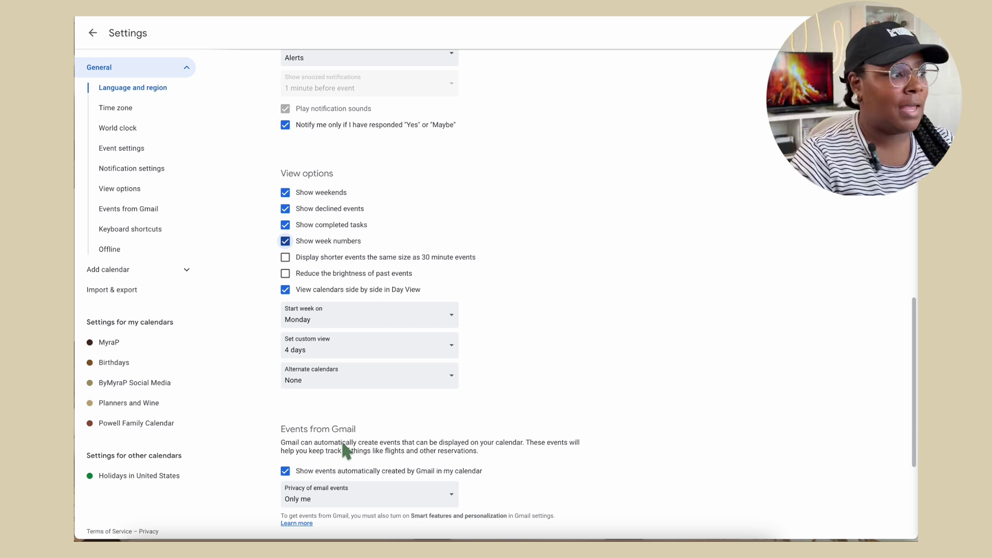
pyautogui.click(347, 317)
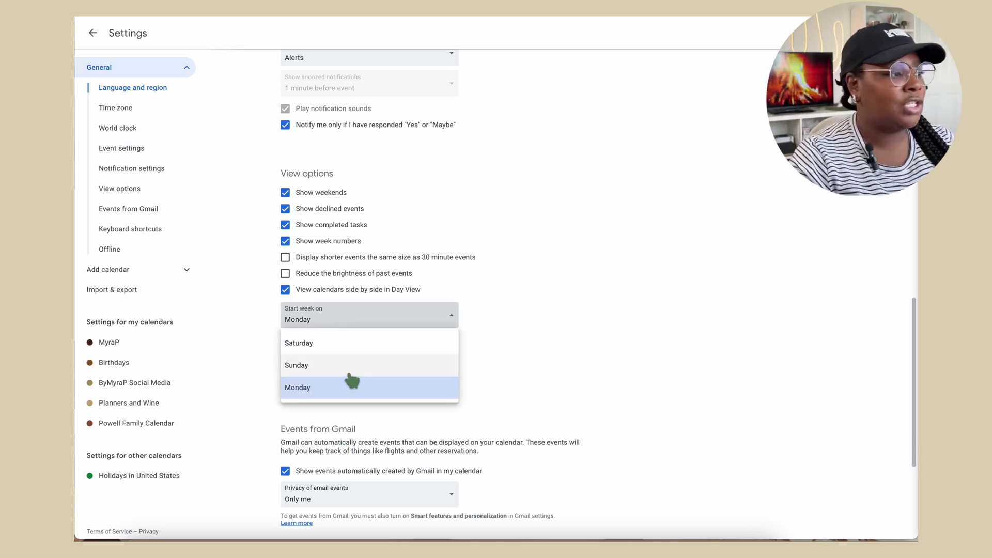
pyautogui.click(362, 390)
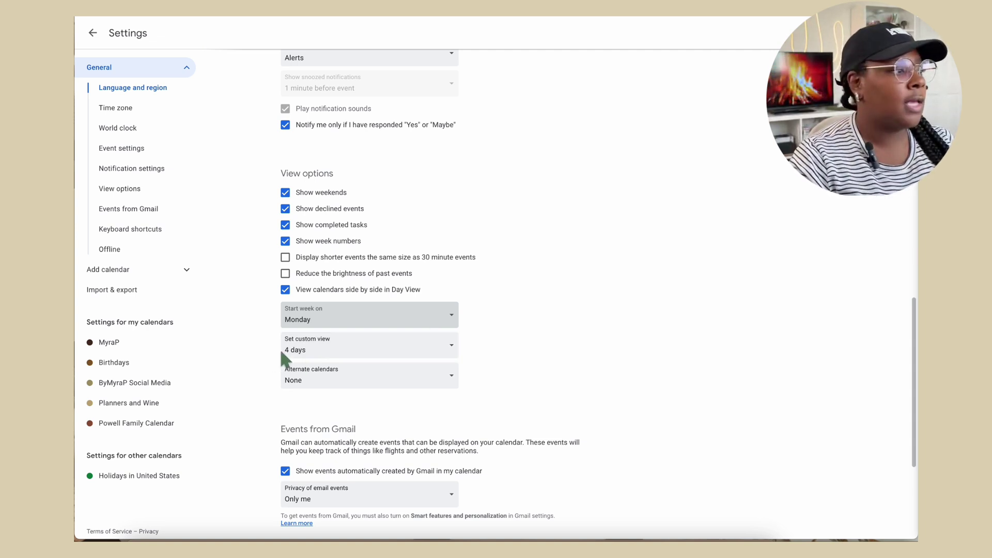
pyautogui.click(336, 354)
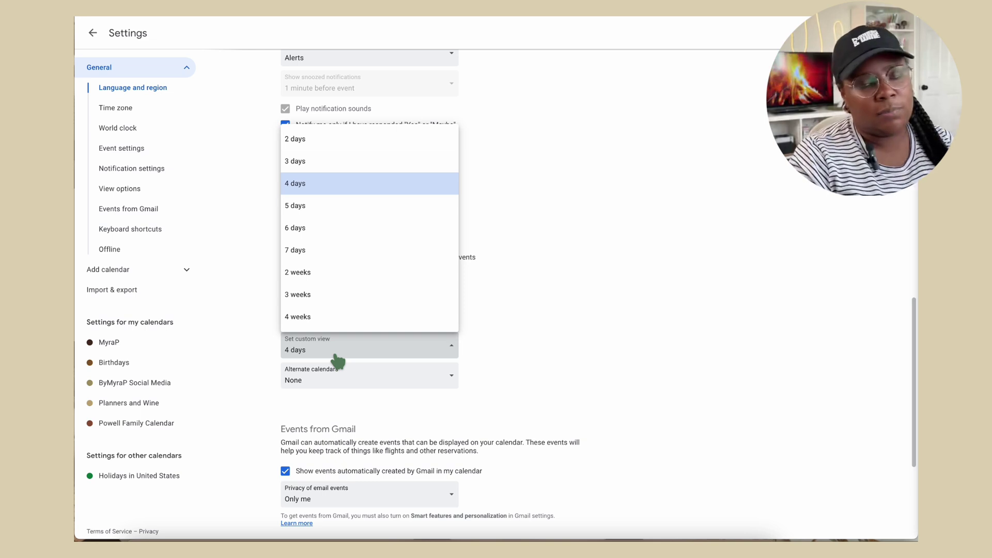
pyautogui.click(335, 356)
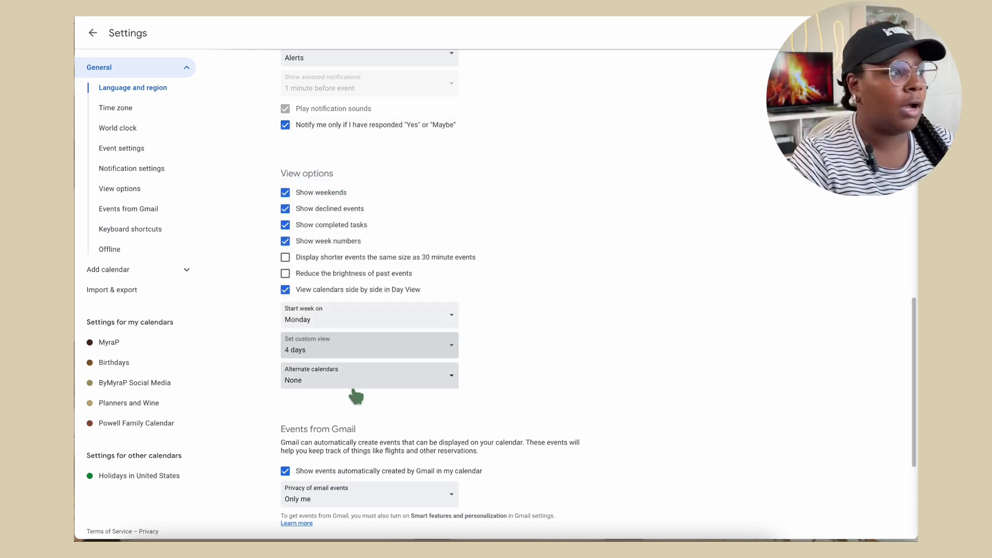
pyautogui.scroll(-2, 355, 398)
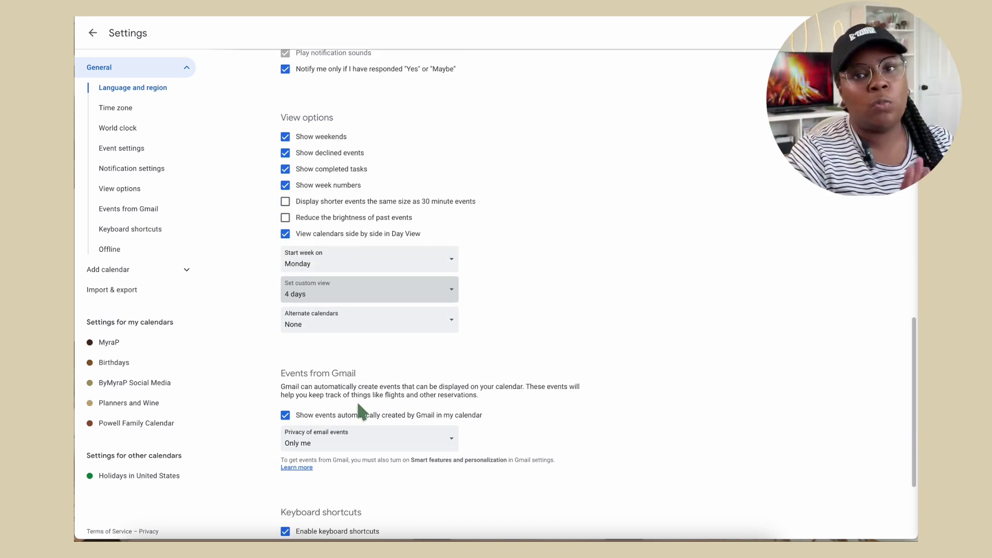
pyautogui.scroll(-2, 358, 403)
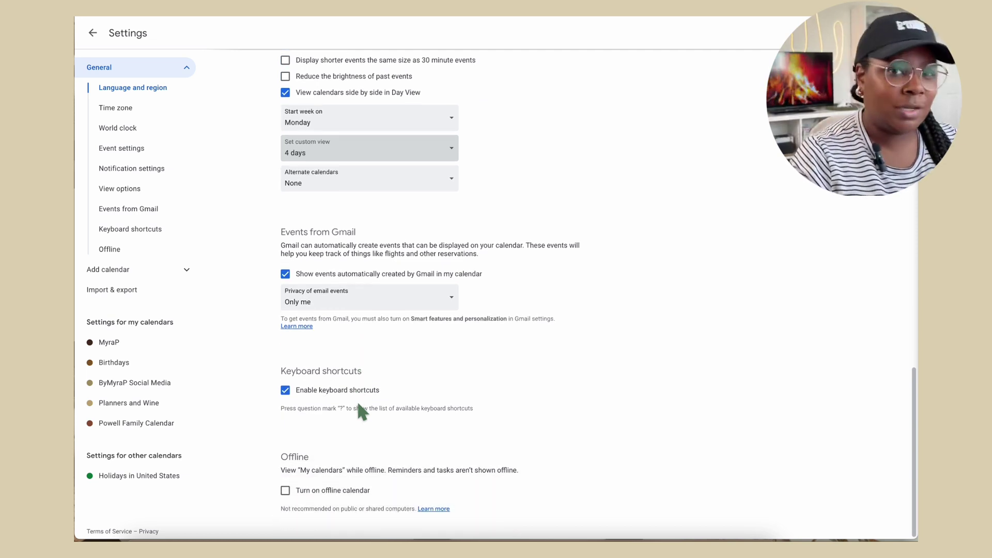
pyautogui.scroll(4, 357, 404)
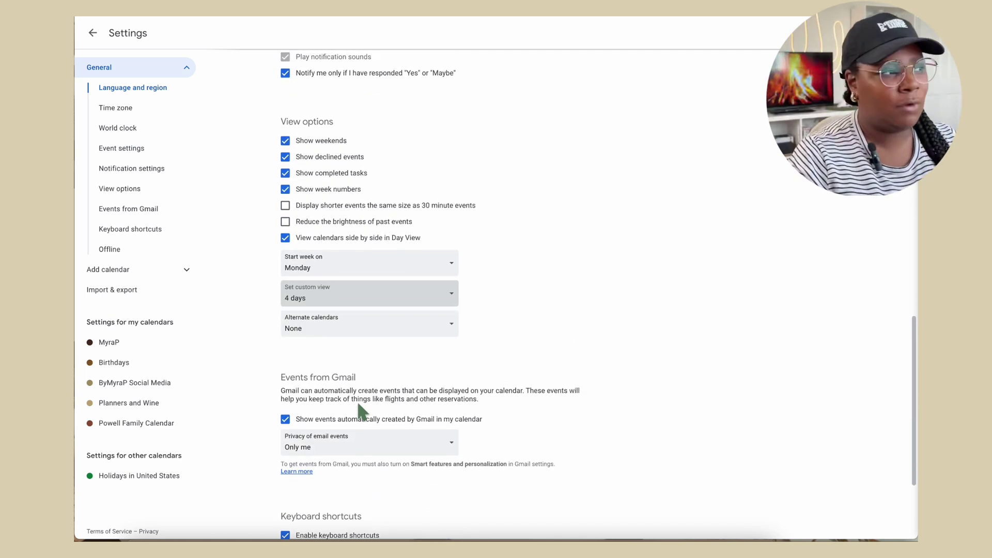
pyautogui.scroll(3, 358, 404)
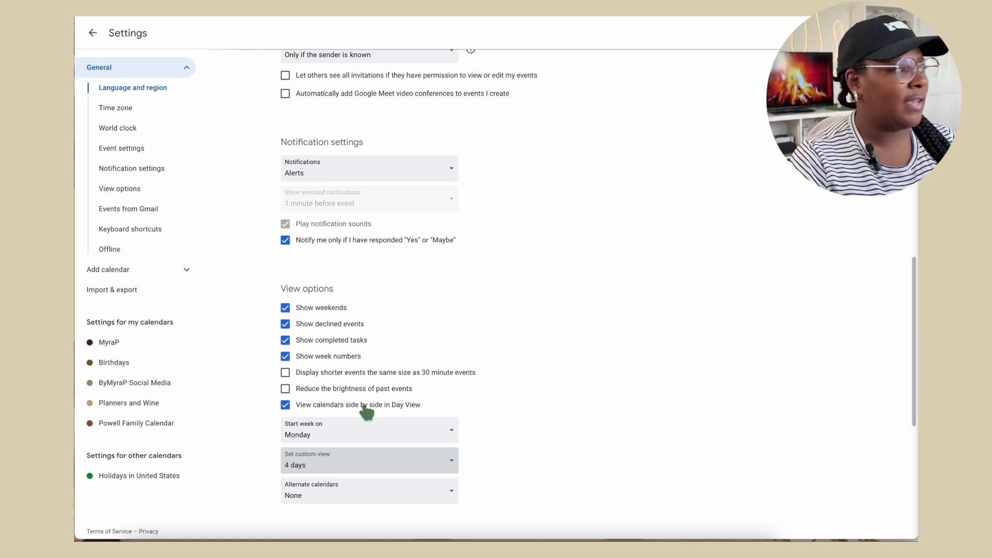
pyautogui.scroll(1, 357, 406)
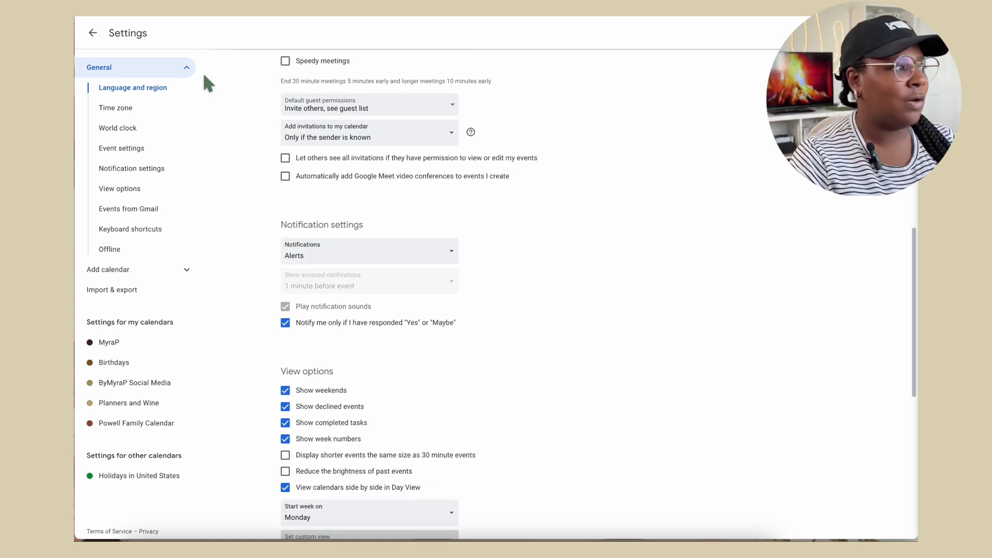
# - Go back from Settings to the April 22–28 week view
pyautogui.click(93, 33)
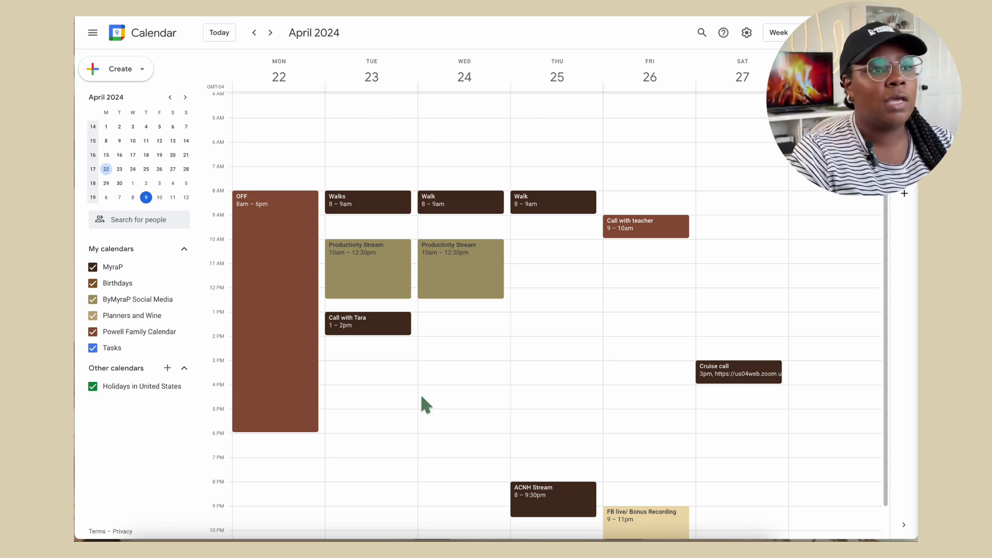
# - Show the full April 2024 month grid using the M shortcut
pyautogui.click(780, 33)
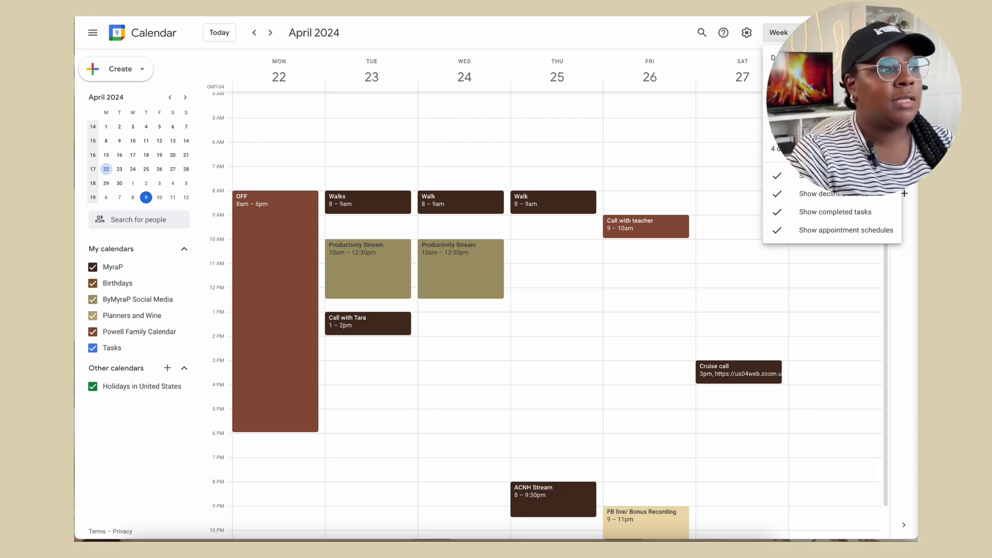
pyautogui.press('m')
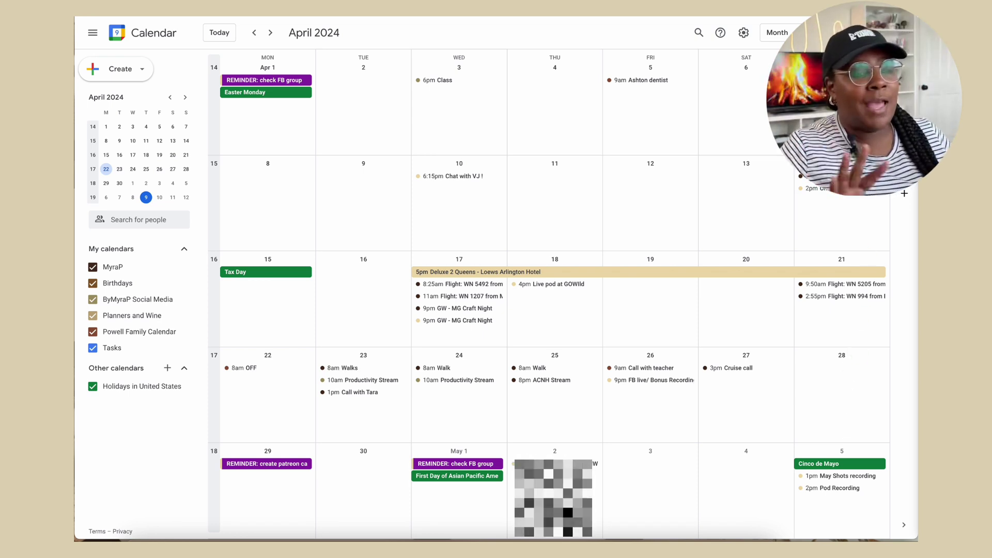
# - Return to the Week 17 view of April 22–28 using the W shortcut
pyautogui.click(785, 32)
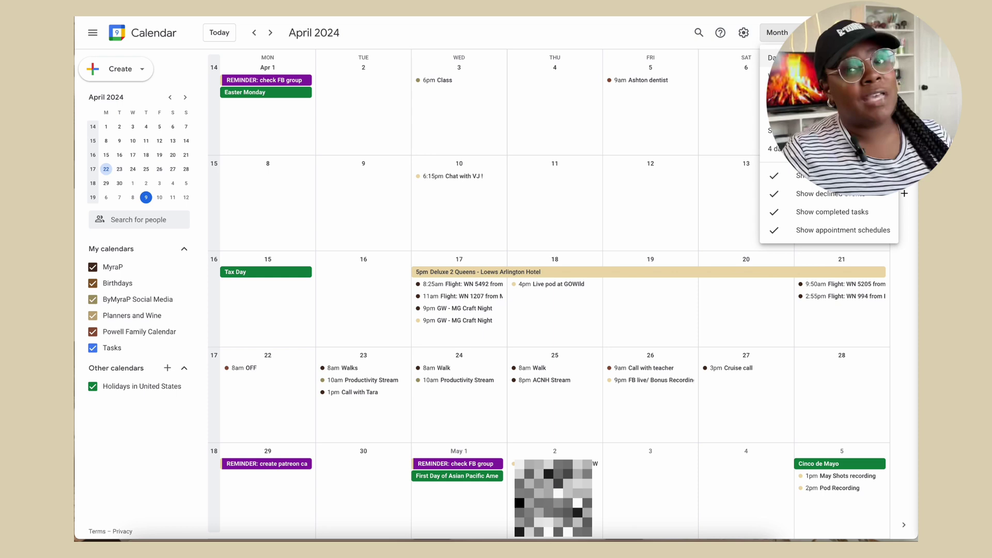
pyautogui.press('w')
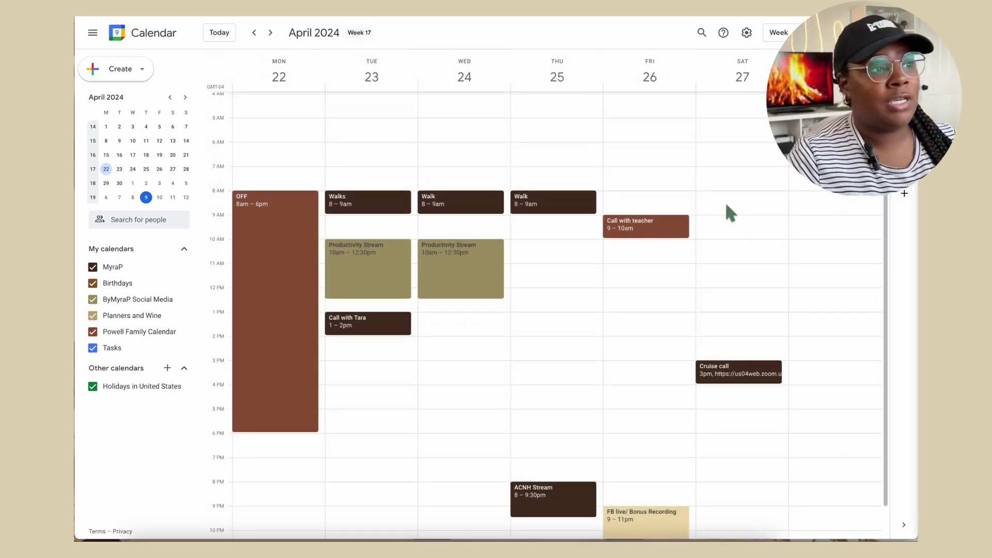
pyautogui.scroll(1, 732, 264)
pyautogui.scroll(-2, 732, 263)
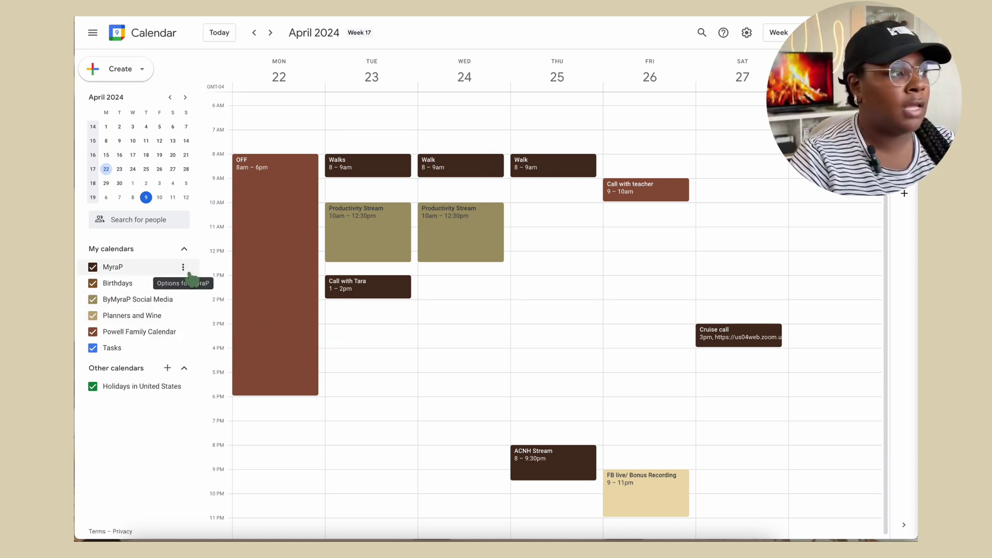
# - Apply custom colour #482e1d to the MyraP calendar so its events show dark brown
pyautogui.click(187, 273)
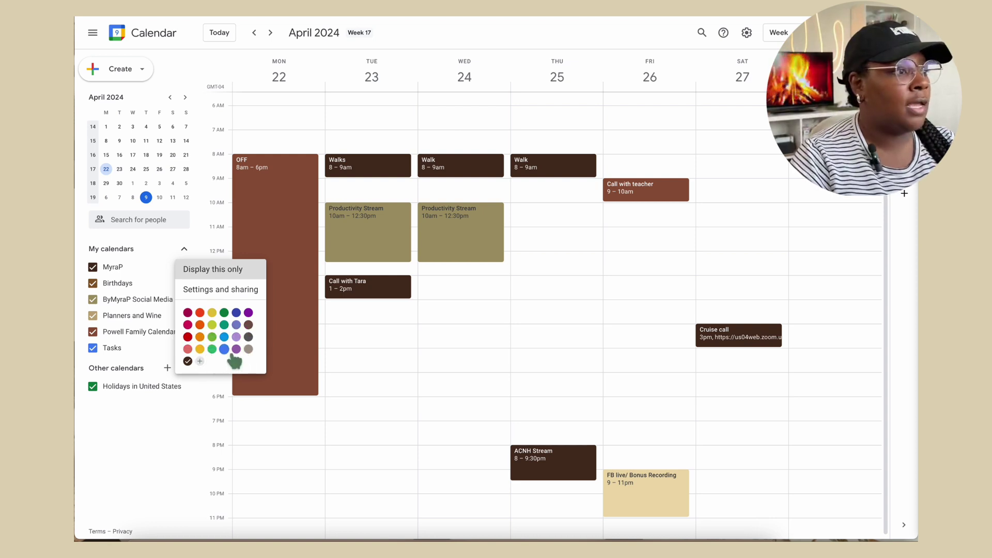
pyautogui.click(201, 361)
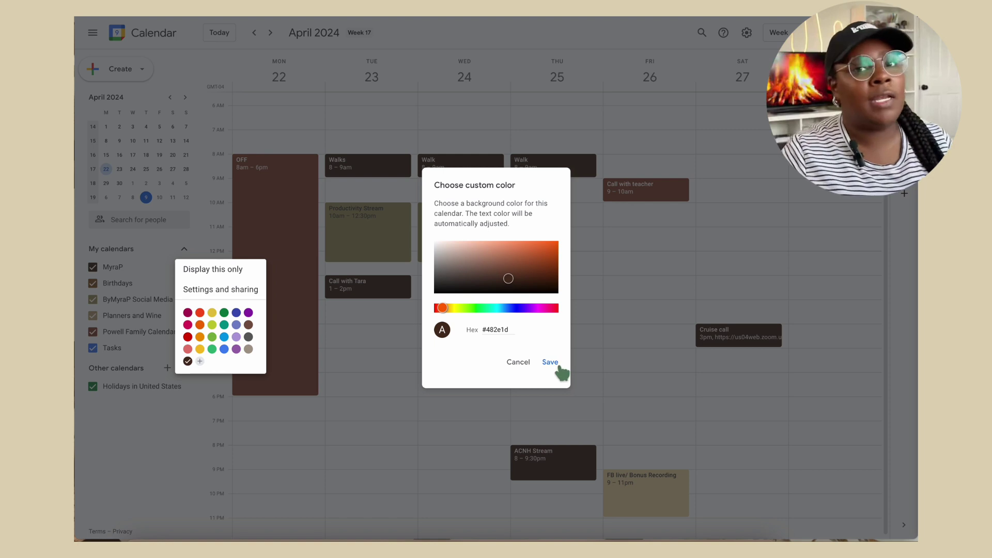
pyautogui.click(555, 362)
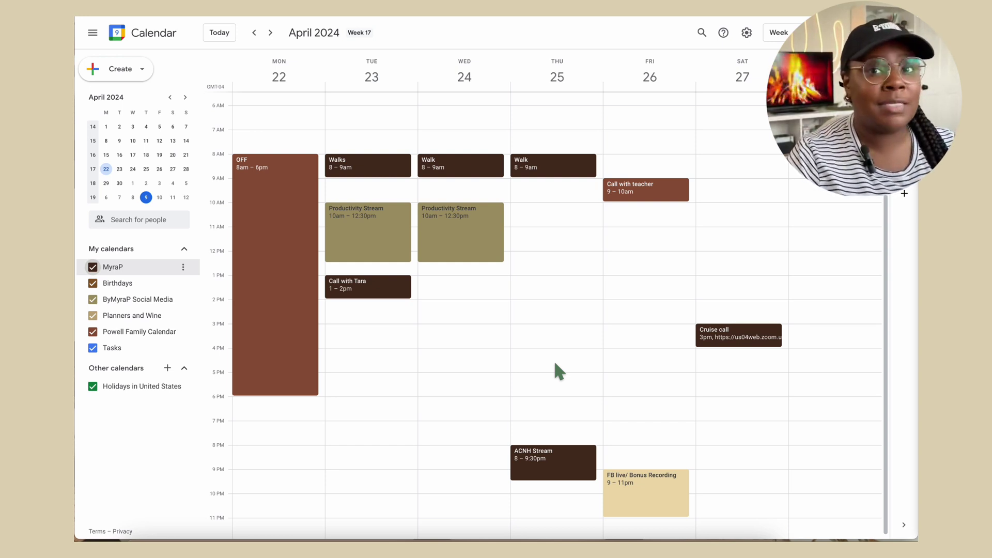
pyautogui.click(388, 170)
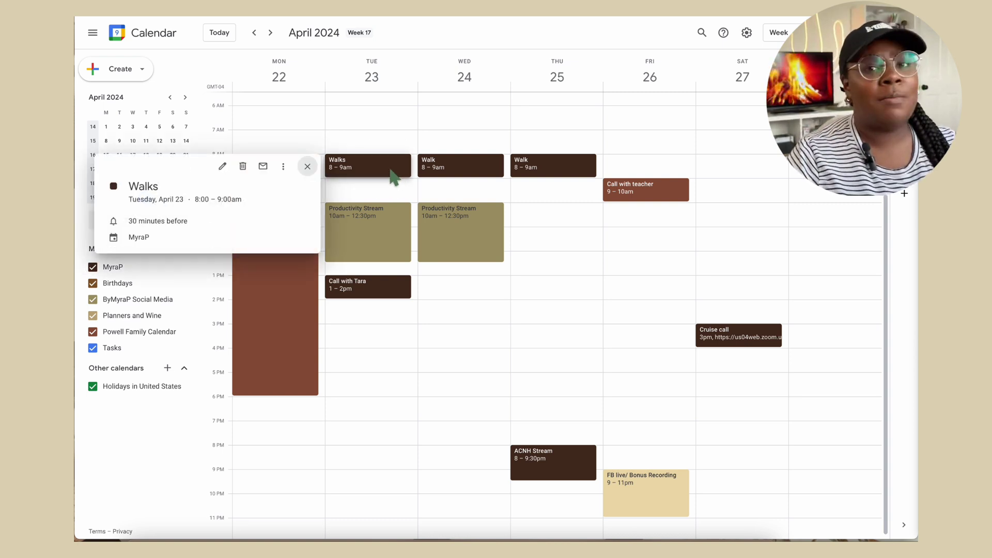
pyautogui.click(400, 196)
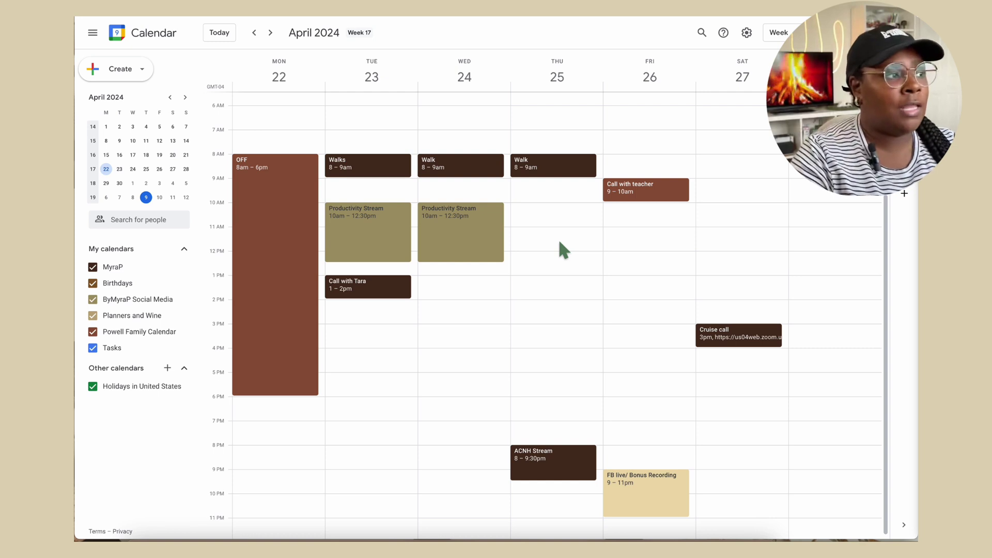
pyautogui.click(471, 231)
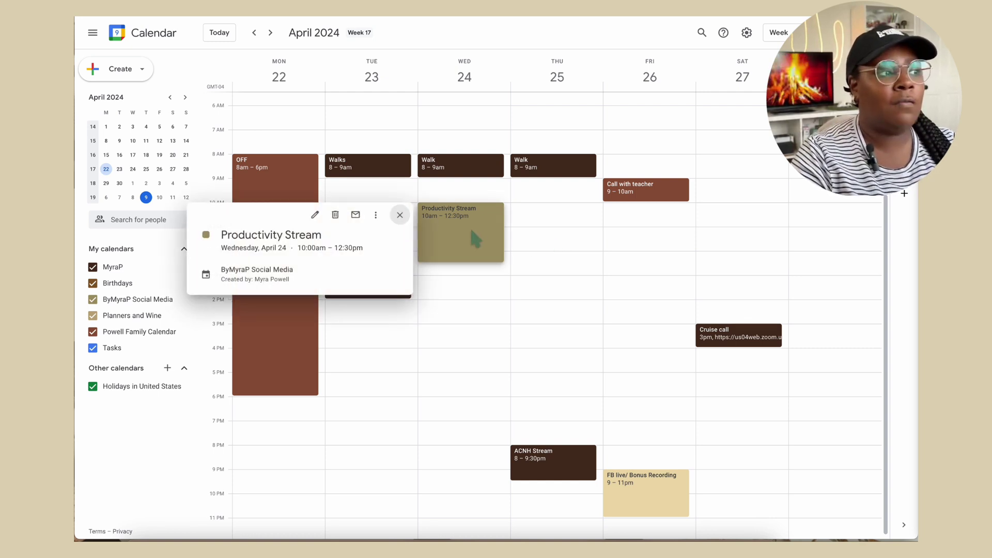
pyautogui.click(532, 233)
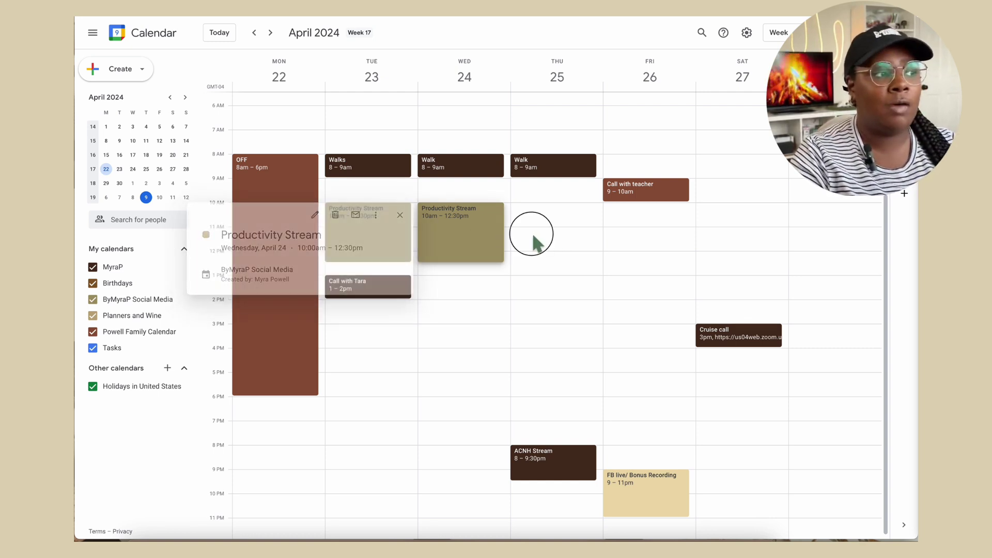
pyautogui.click(544, 478)
pyautogui.click(552, 388)
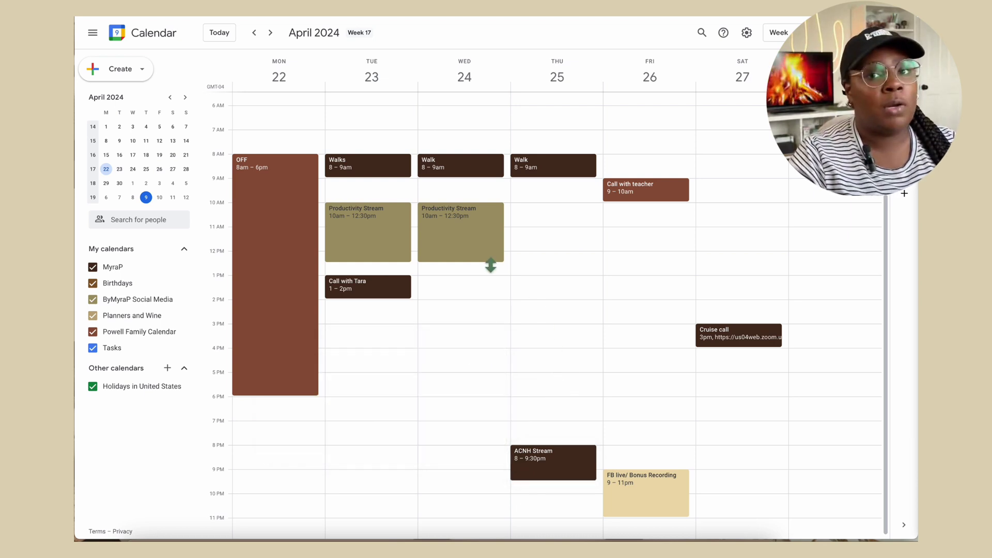
pyautogui.click(346, 231)
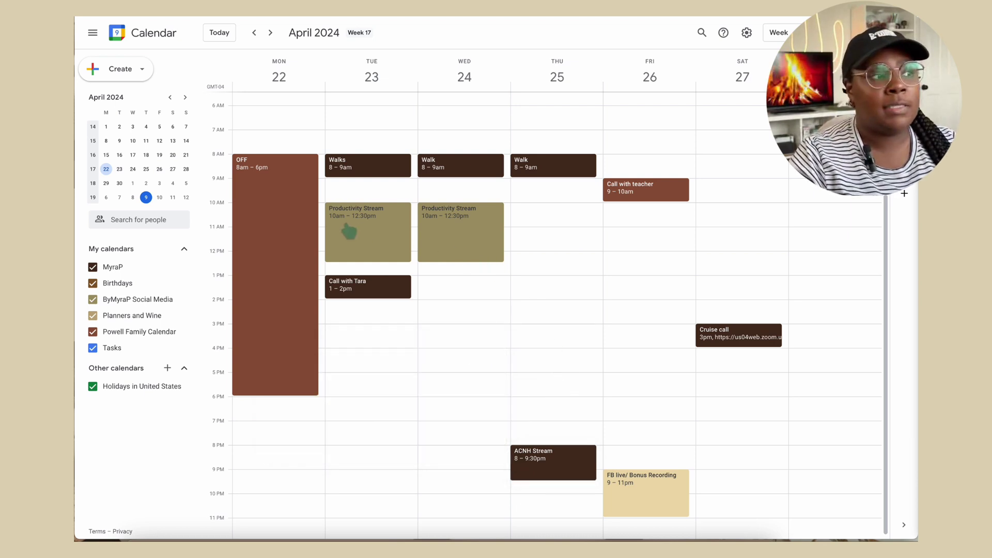
pyautogui.click(563, 341)
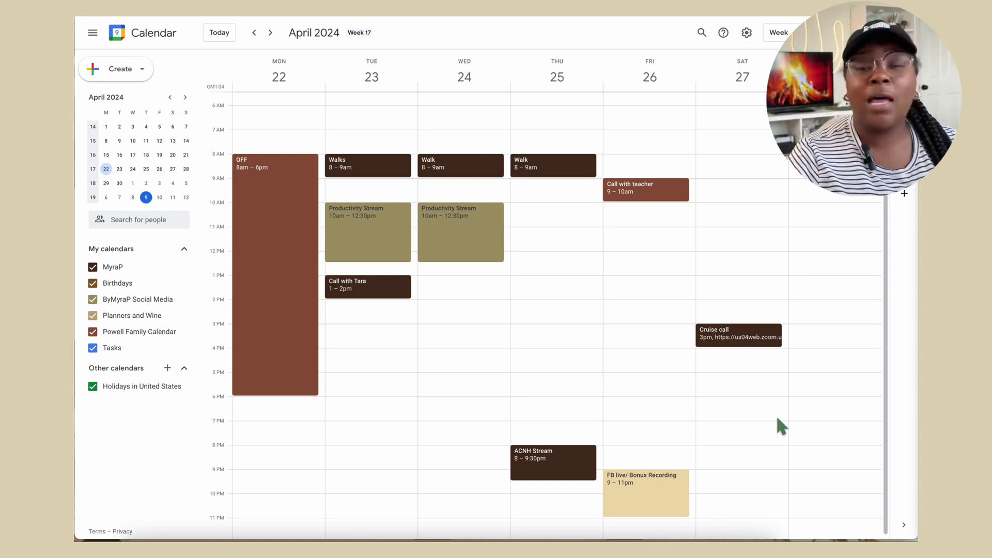
# - Show the details of Friday's 9–11pm FB live/ Bonus Recording event
pyautogui.click(660, 487)
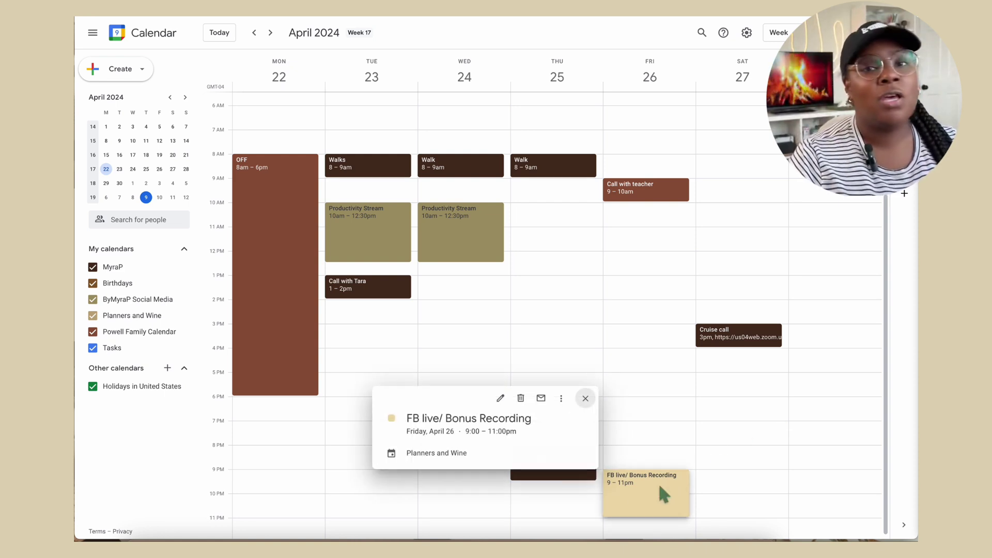
pyautogui.press('Escape')
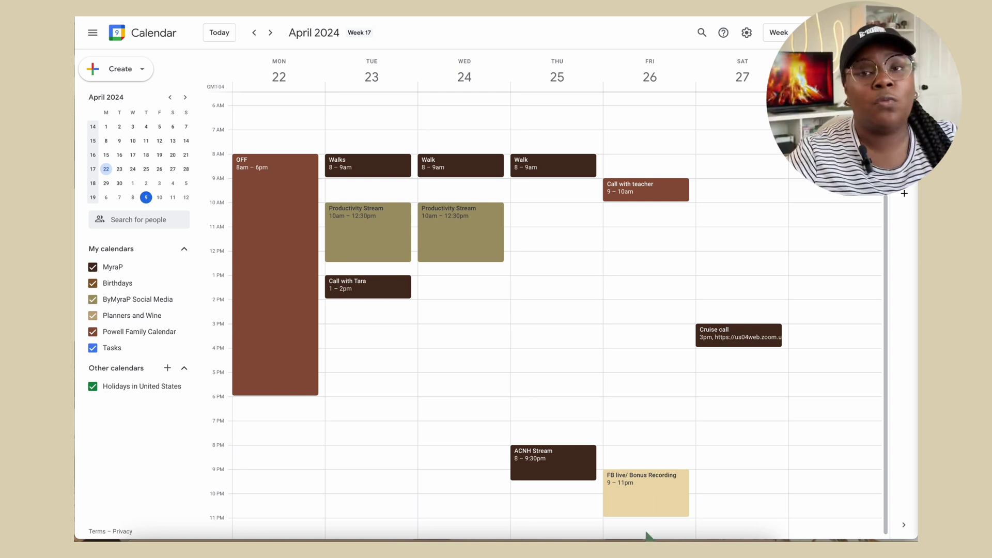
pyautogui.click(641, 499)
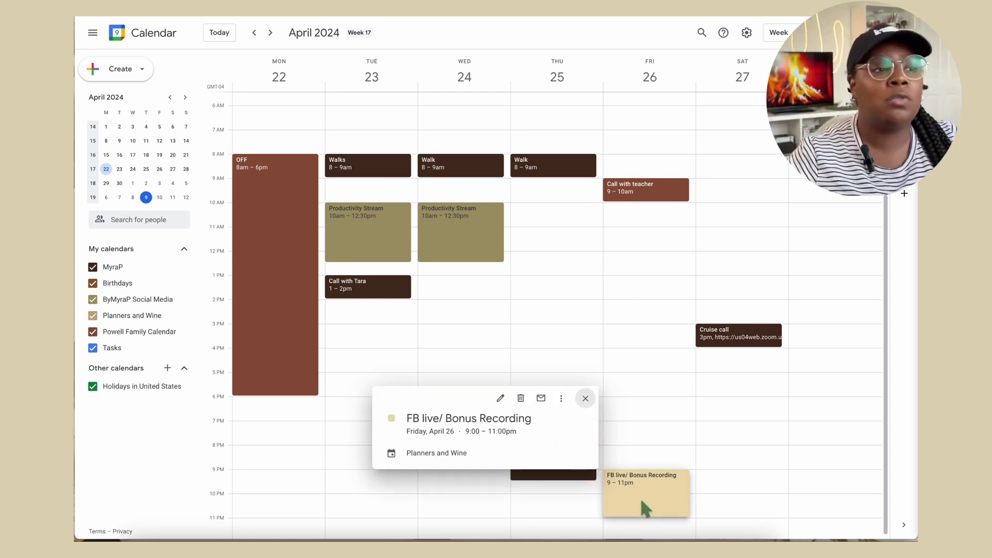
# - Check the FB live/ Bonus Recording editor without changes and return to the Week 17 grid
pyautogui.doubleClick(669, 500)
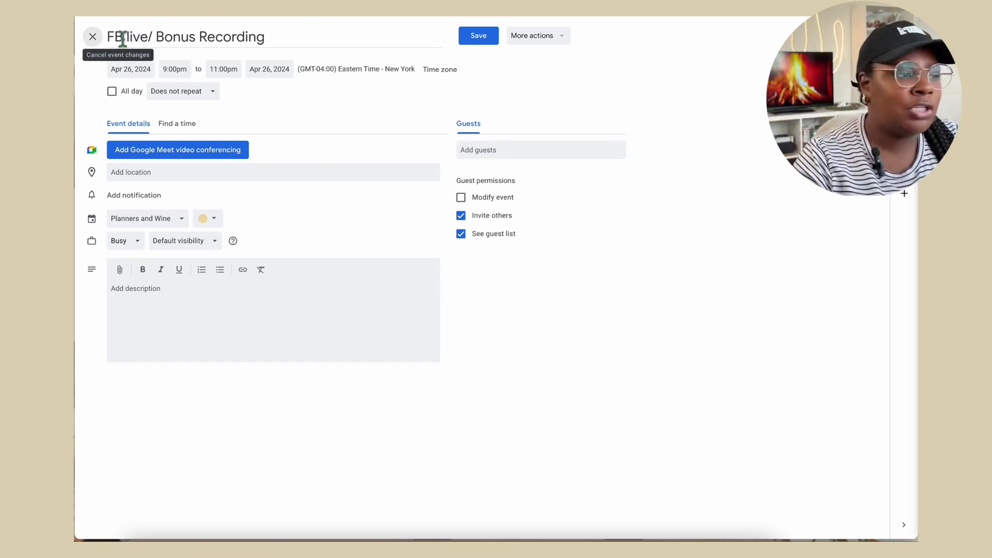
pyautogui.click(93, 37)
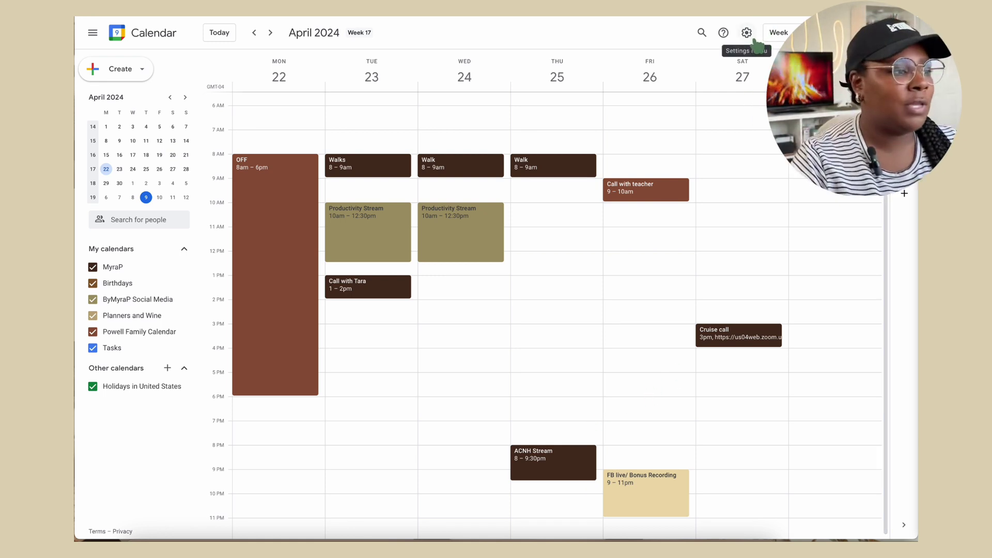
pyautogui.click(657, 491)
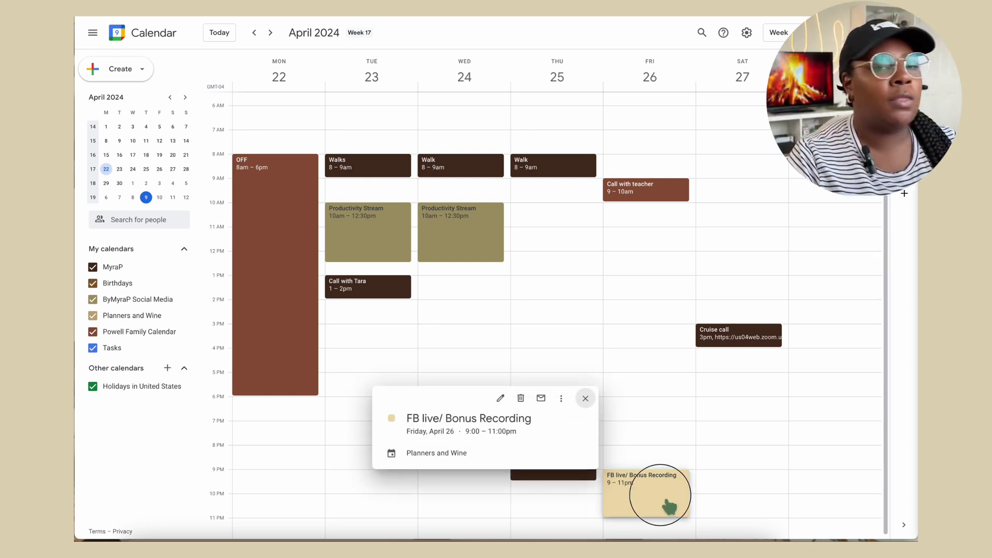
pyautogui.press('Escape')
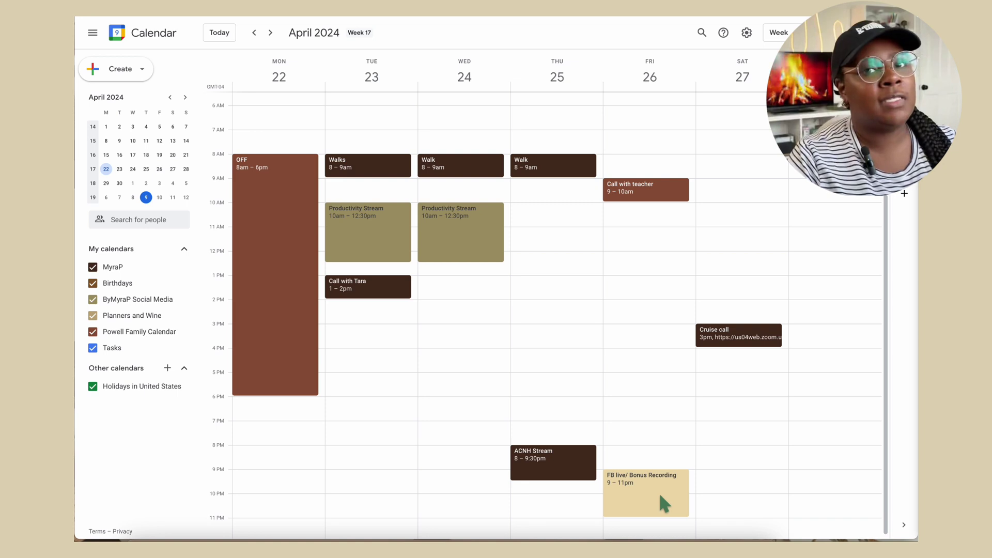
pyautogui.doubleClick(631, 490)
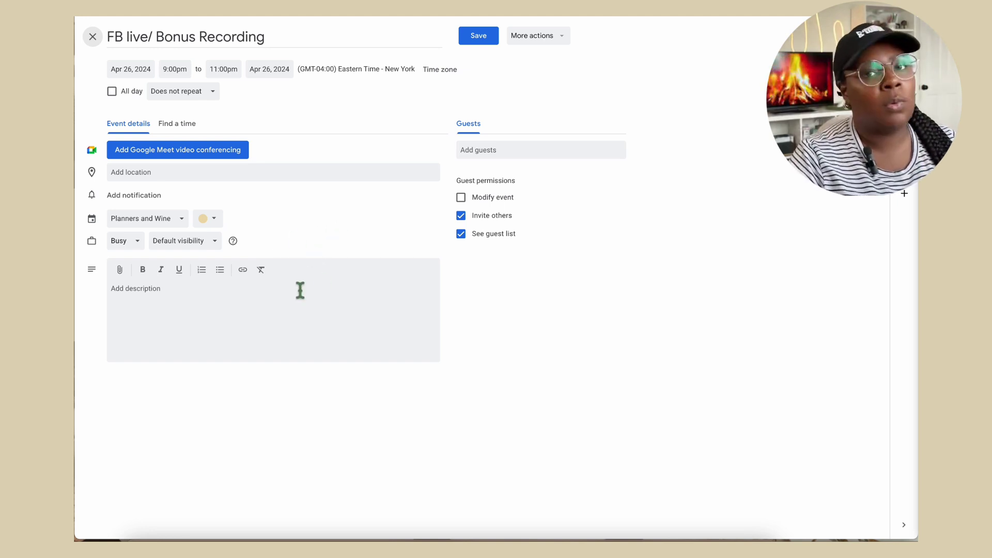
pyautogui.click(272, 296)
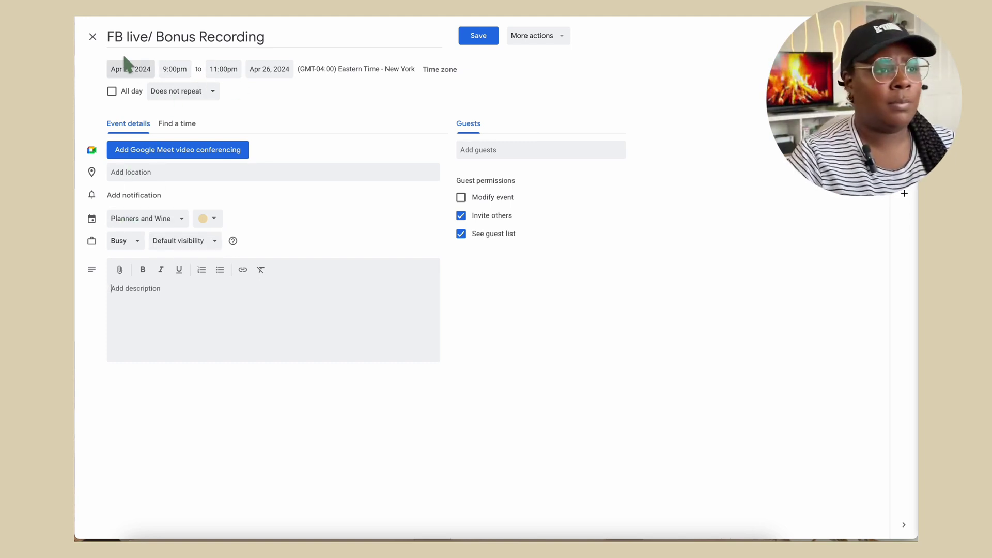
pyautogui.click(101, 46)
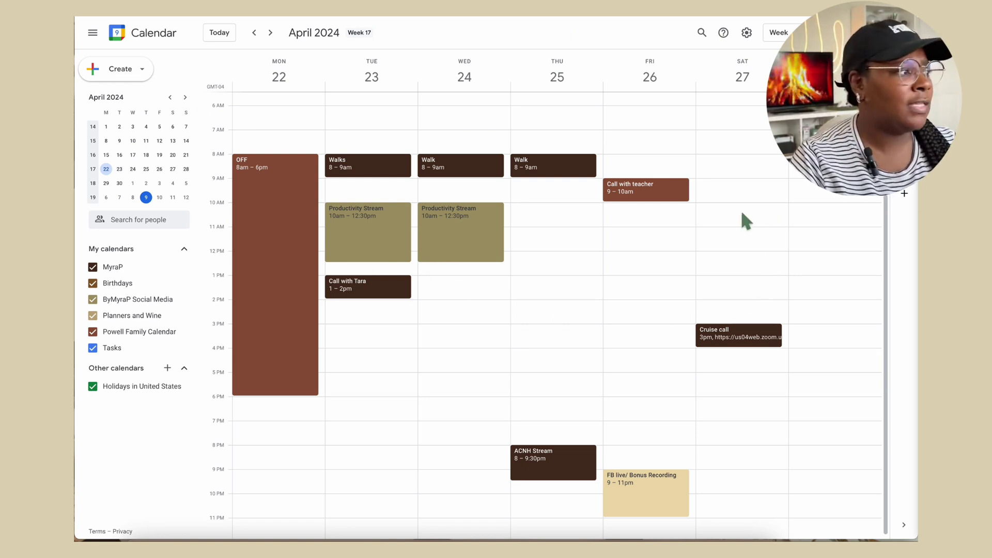
# - Open Settings and expand Add calendar to list subscribe, create, browse and URL options
pyautogui.click(747, 35)
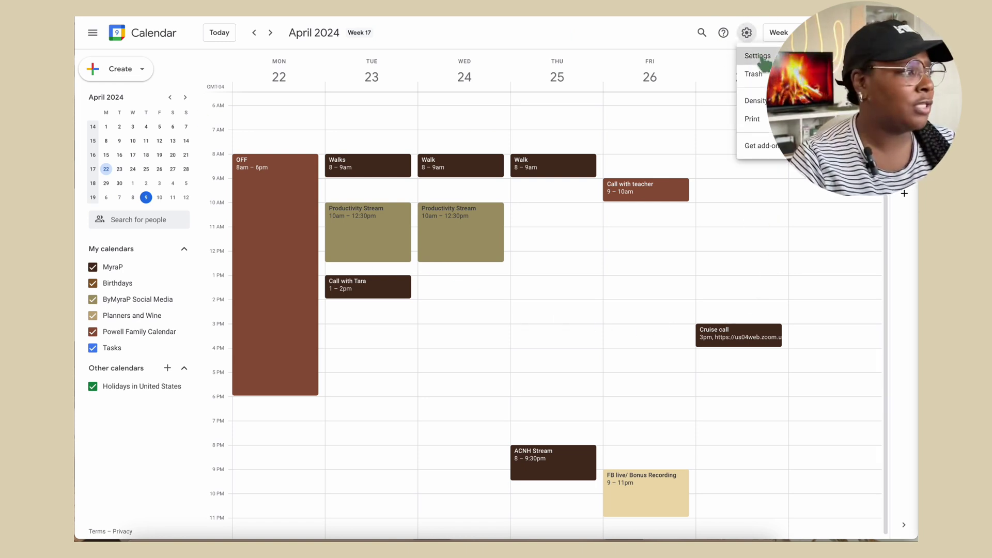
pyautogui.click(752, 57)
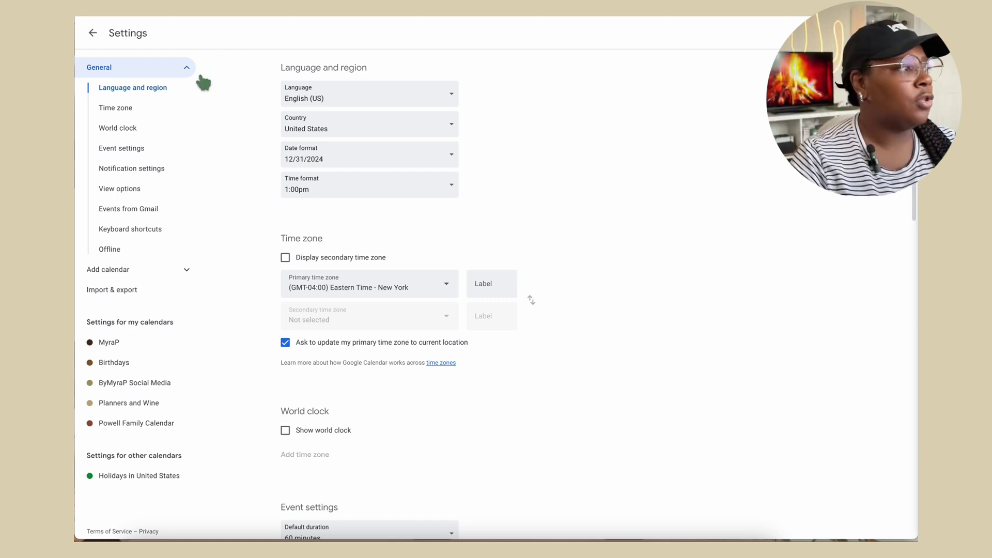
pyautogui.click(168, 279)
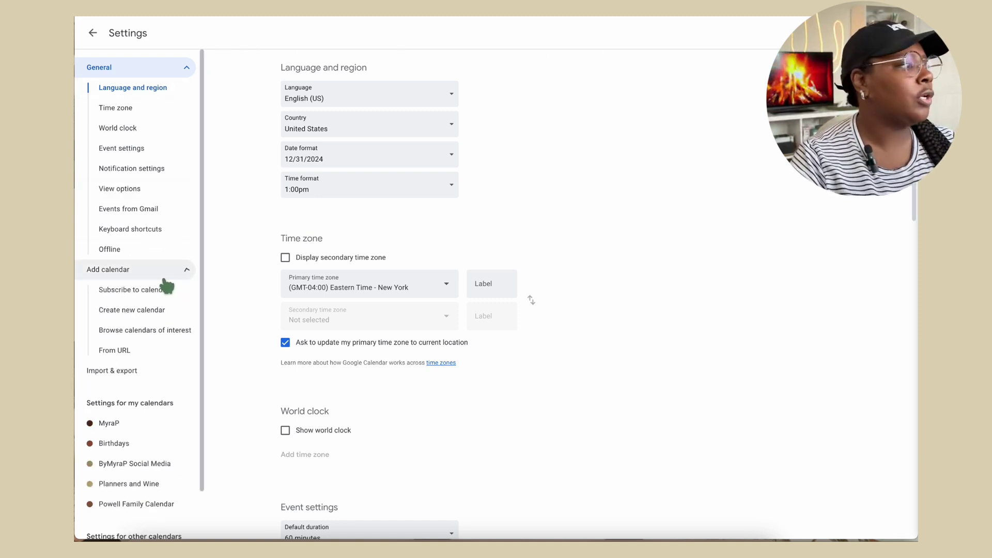
# - Search 'bym' under Subscribe to calendar and open the ByMyraP Social Media calendar's settings
pyautogui.click(186, 301)
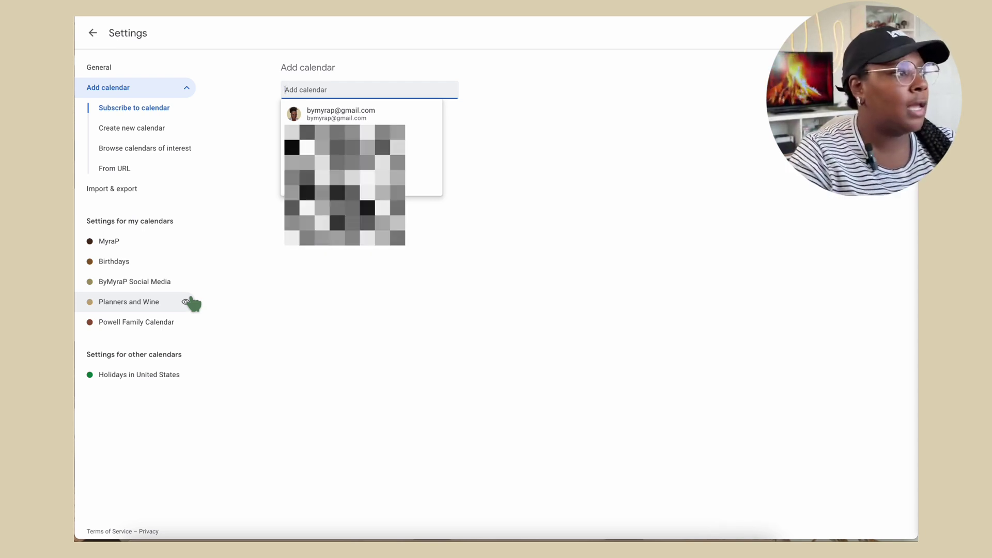
pyautogui.write('bym')
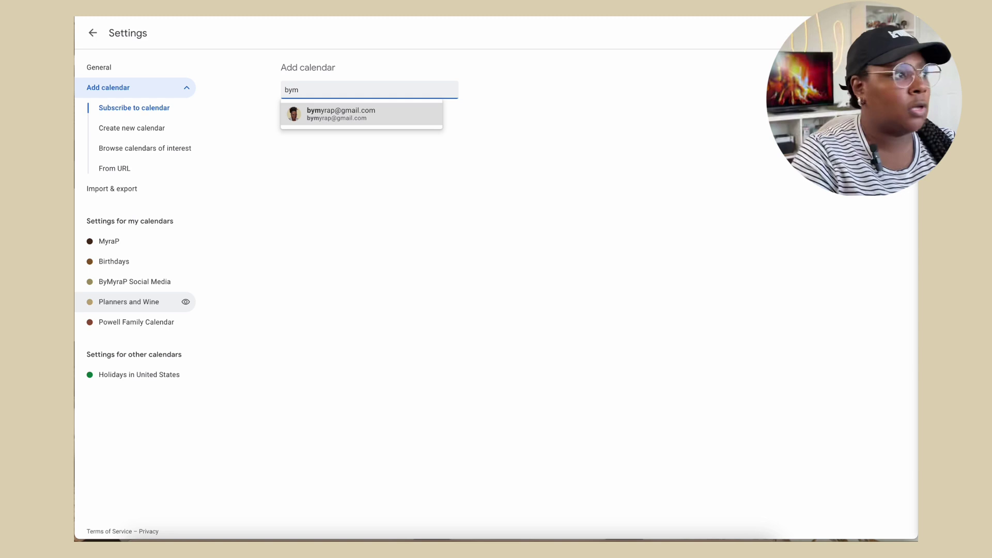
pyautogui.click(337, 120)
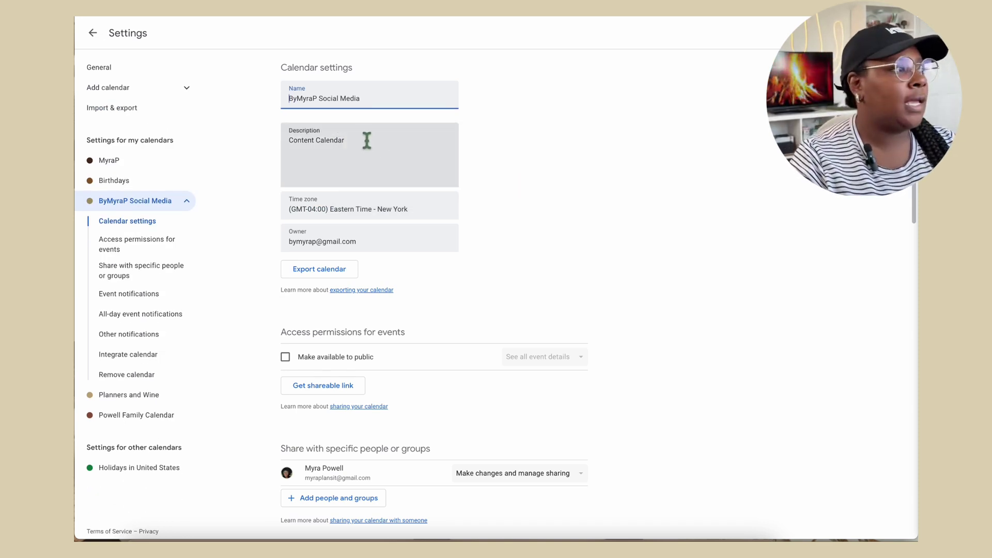
# - Retype 'Social Media' in the calendar name, then select the Content Calendar description text
pyautogui.click(379, 105)
pyautogui.click(383, 155)
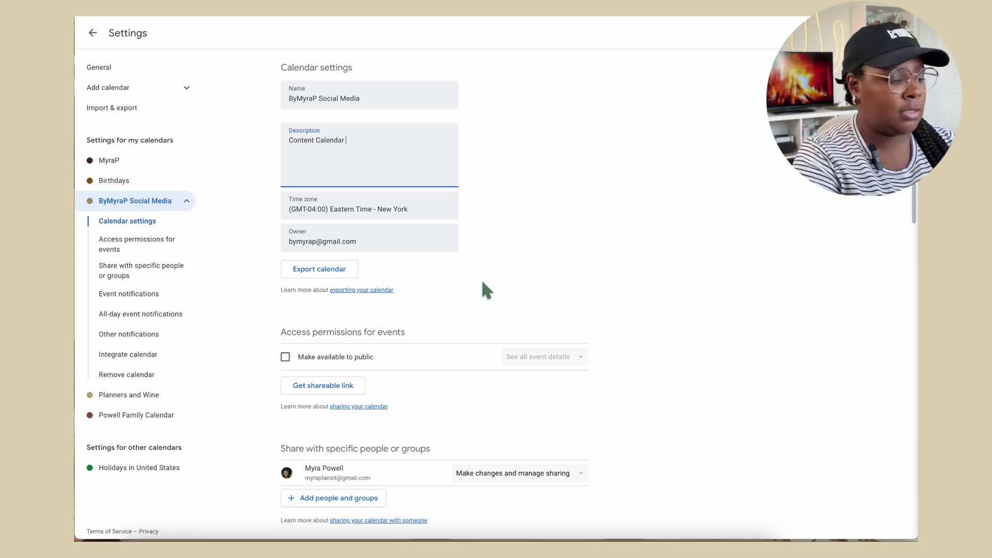
pyautogui.click(370, 99)
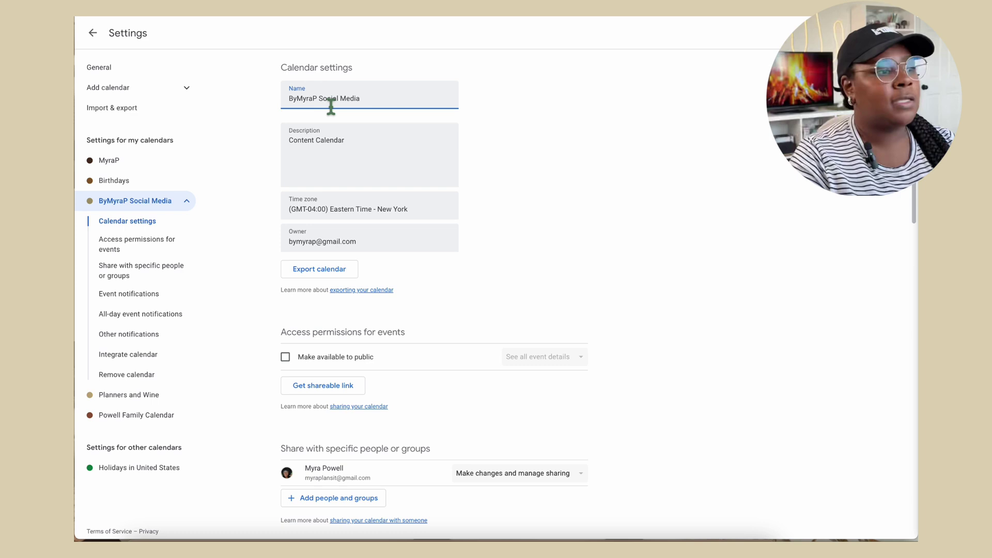
pyautogui.click(370, 101)
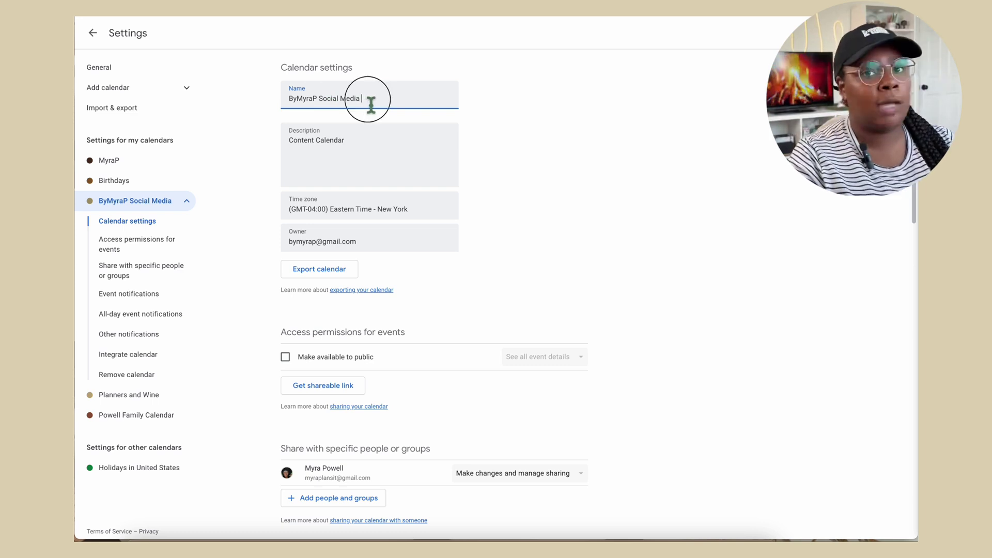
pyautogui.moveTo(370, 101); pyautogui.dragTo(319, 101)
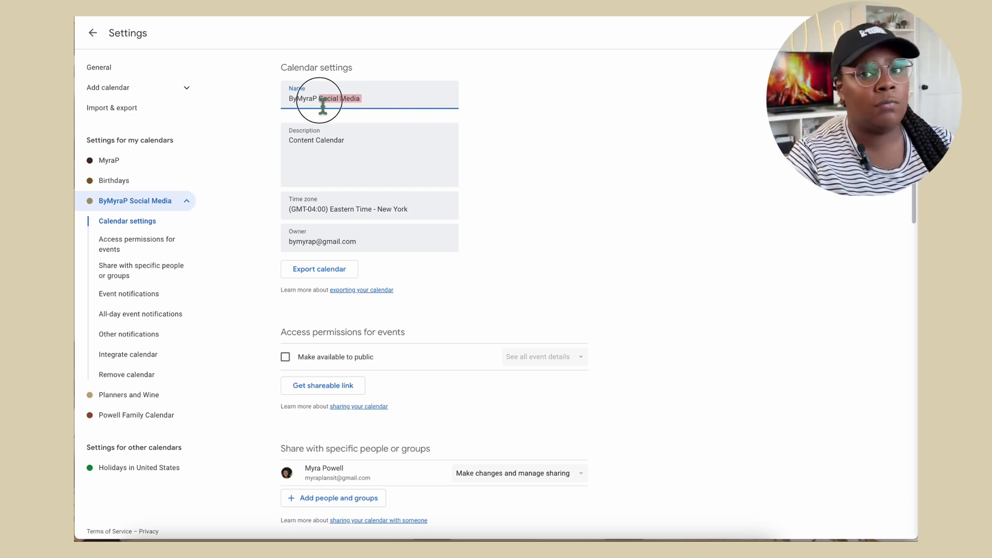
pyautogui.press('BackSpace')
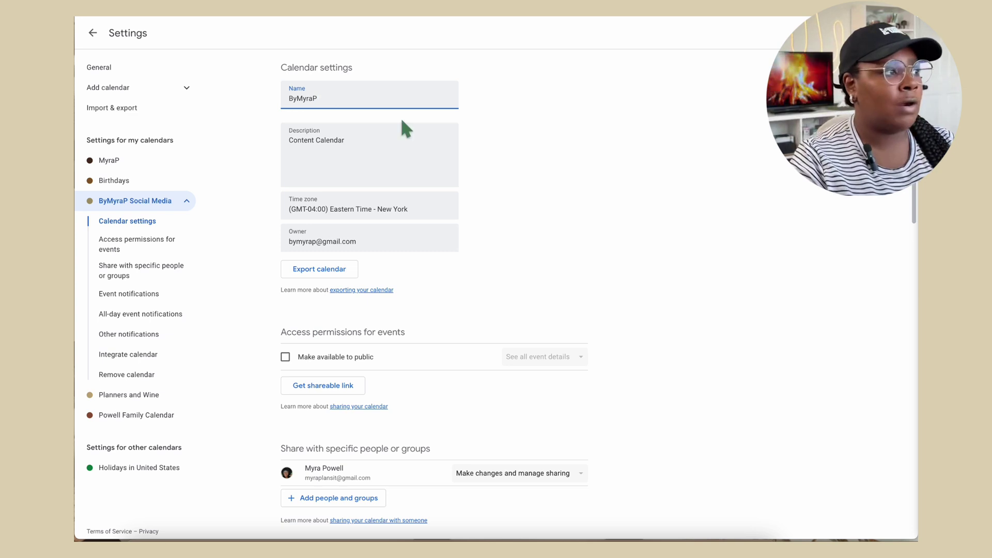
pyautogui.write('Social ')
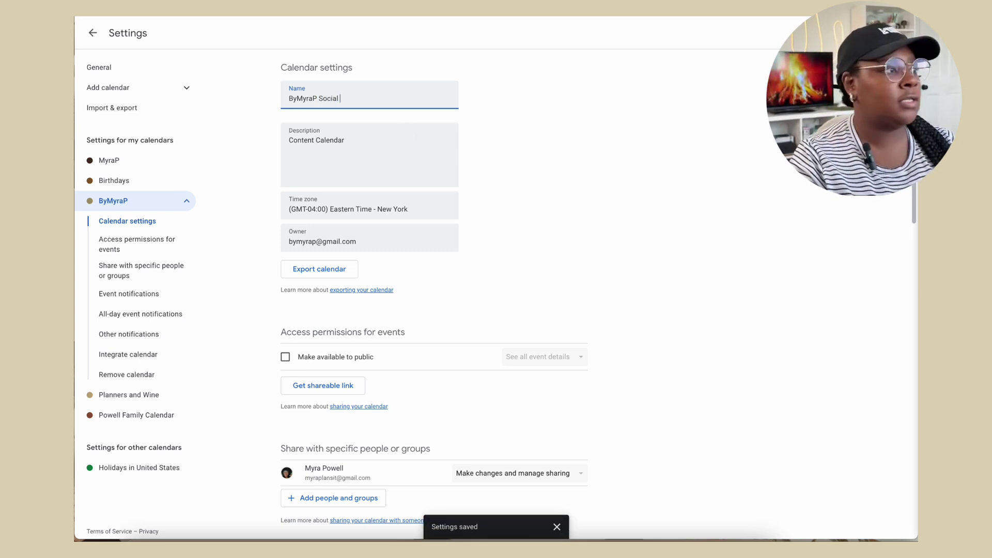
pyautogui.write('Media')
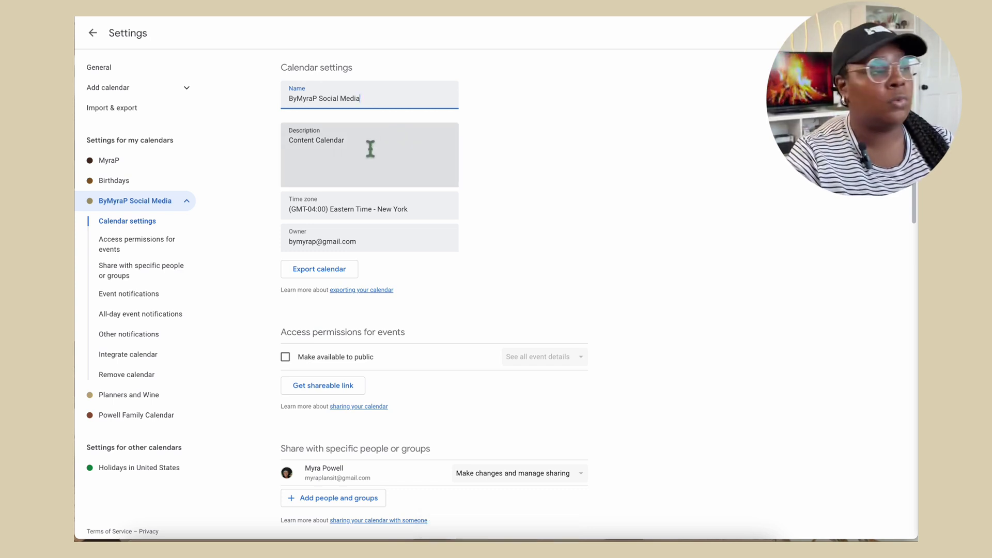
pyautogui.click(384, 166)
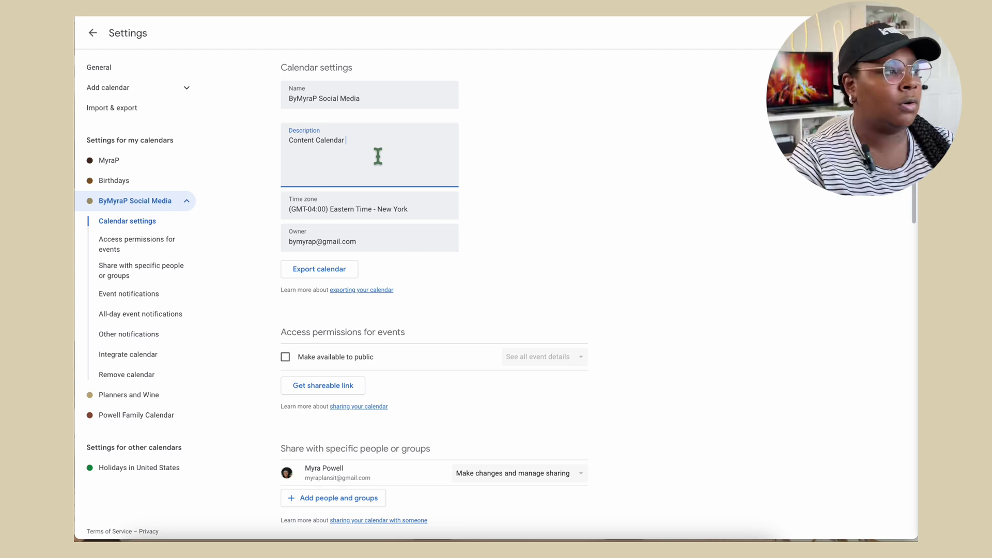
pyautogui.moveTo(349, 143); pyautogui.dragTo(287, 145)
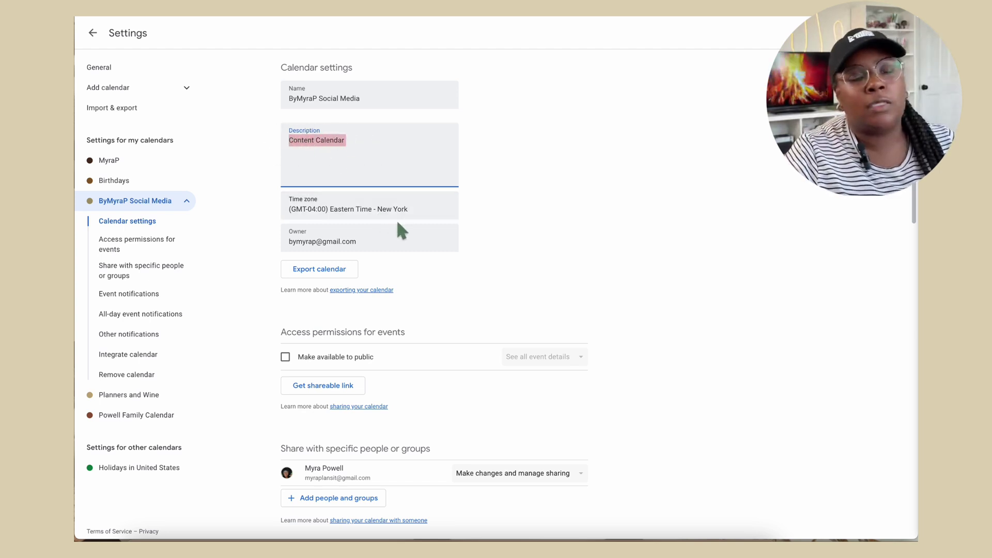
pyautogui.scroll(-2, 393, 266)
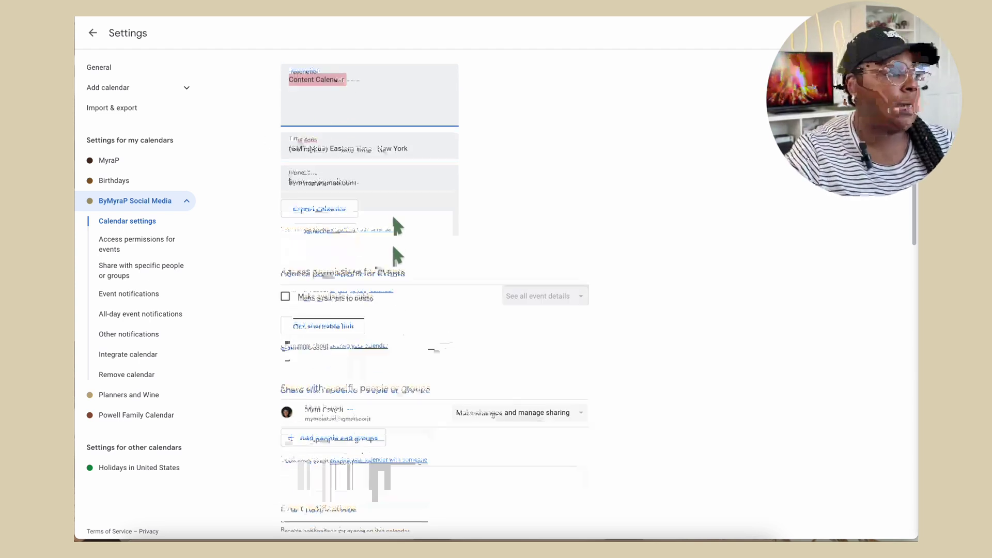
pyautogui.scroll(-1, 436, 333)
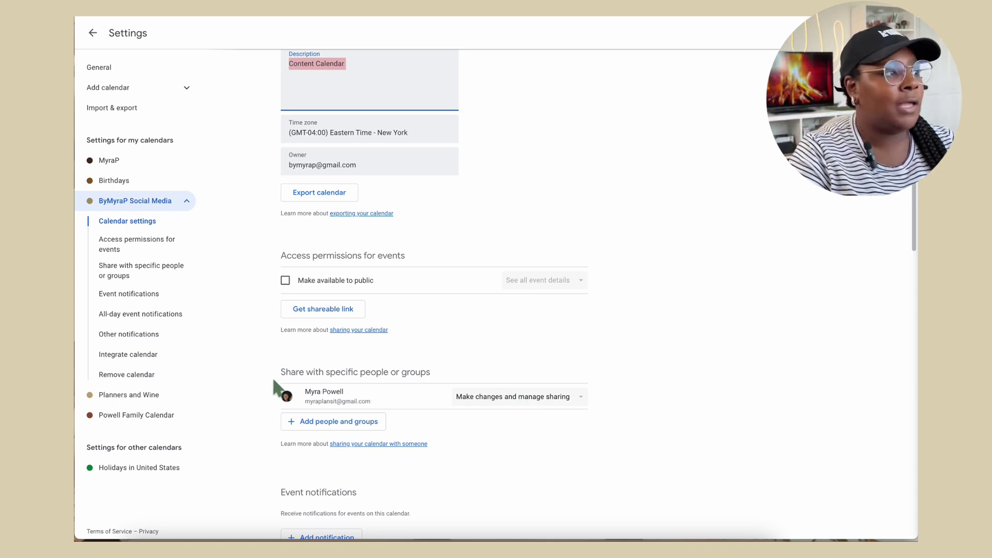
pyautogui.scroll(-1, 468, 371)
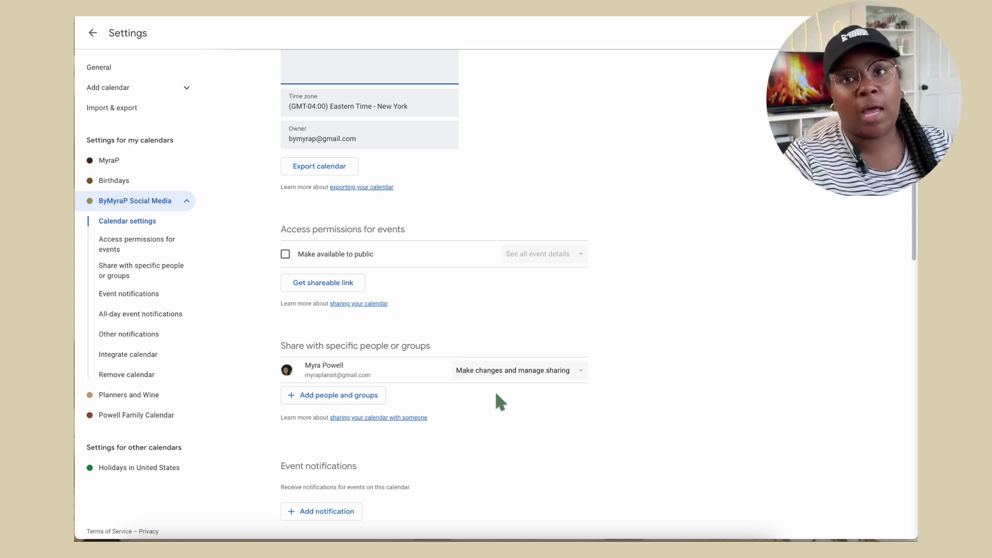
pyautogui.scroll(1, 535, 337)
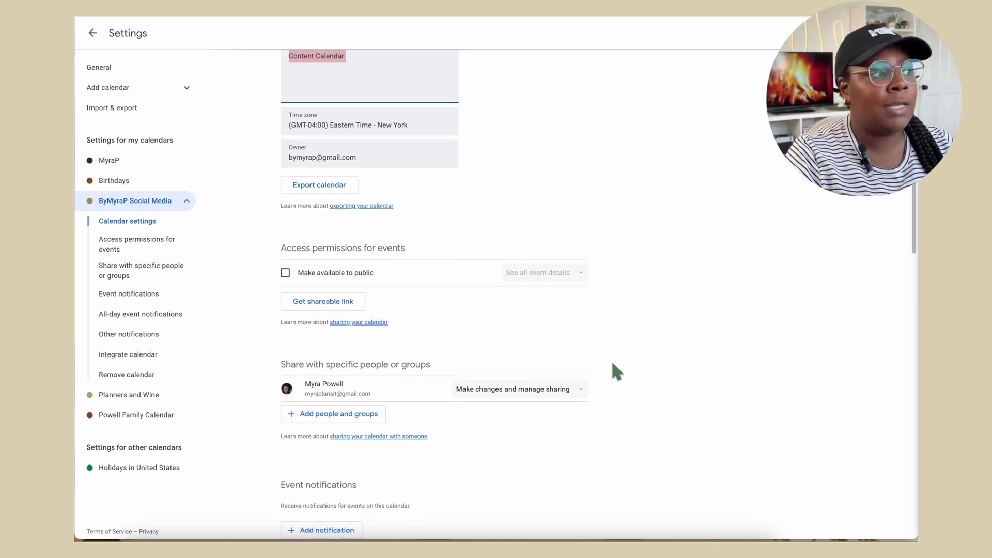
pyautogui.scroll(2, 613, 364)
pyautogui.click(553, 434)
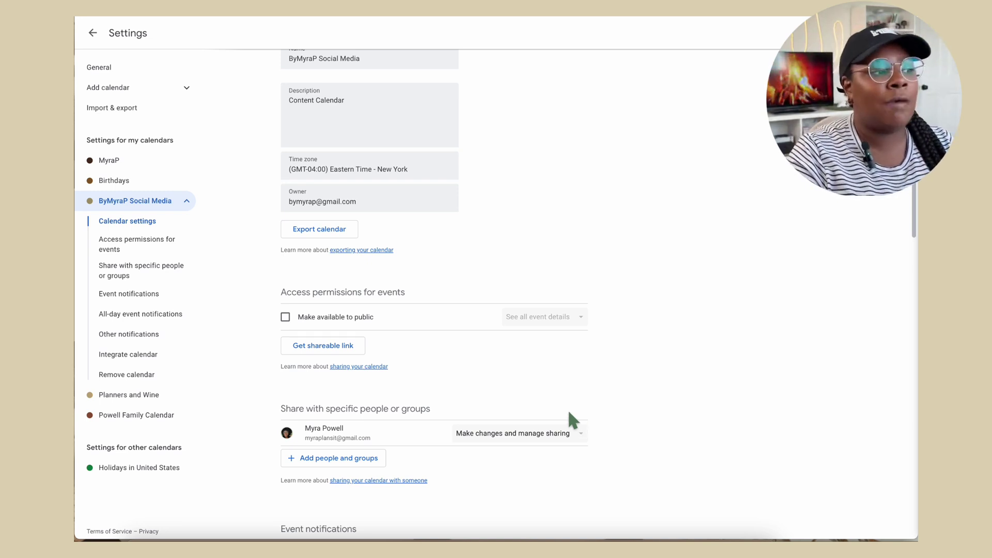
pyautogui.scroll(1, 569, 412)
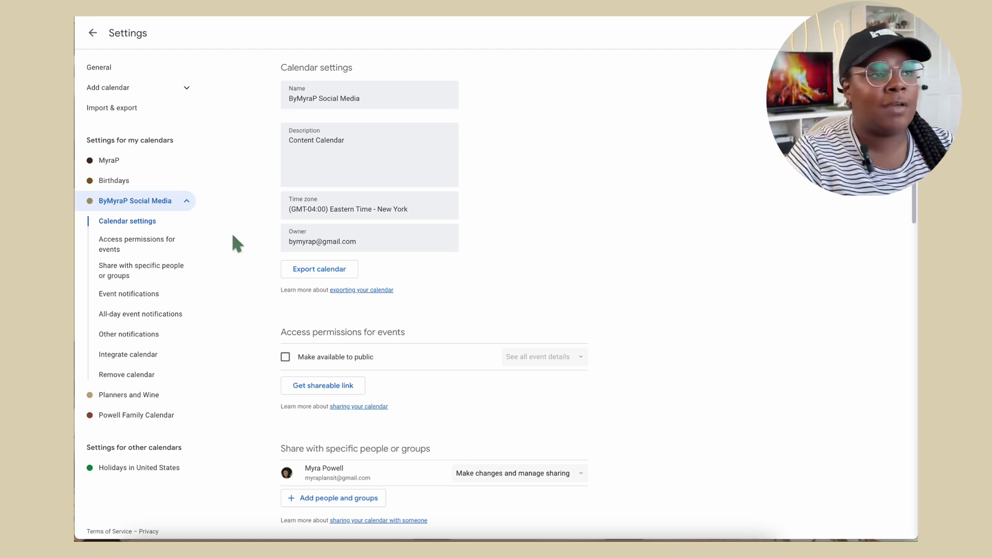
pyautogui.scroll(-2, 431, 424)
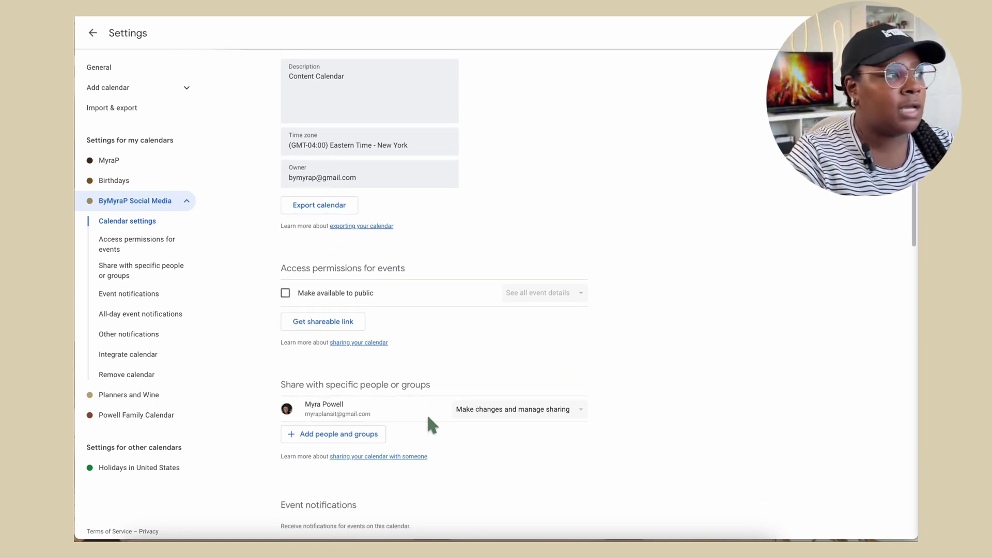
pyautogui.scroll(2, 469, 394)
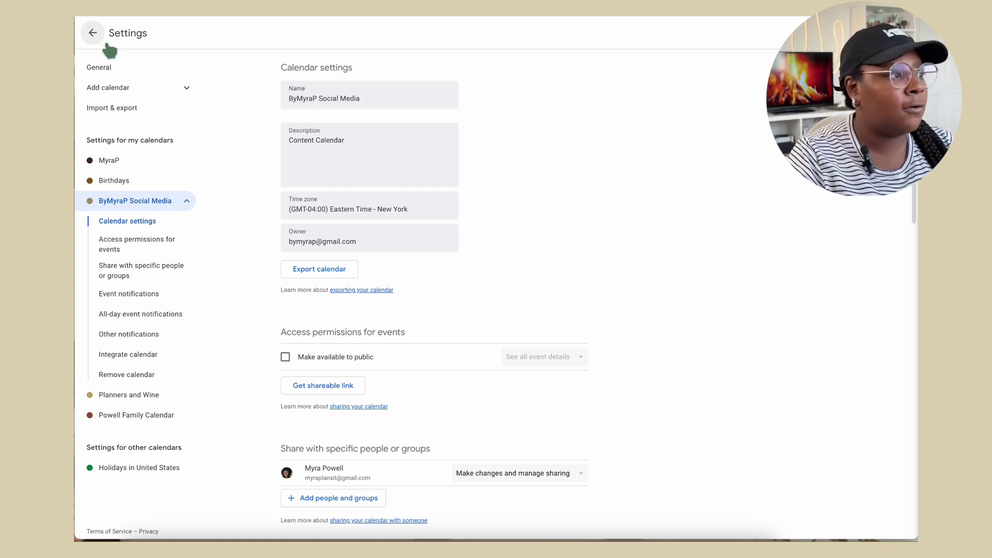
# - Return to the week view and toggle the ByMyraP Social Media calendar off, on, then off
pyautogui.click(93, 34)
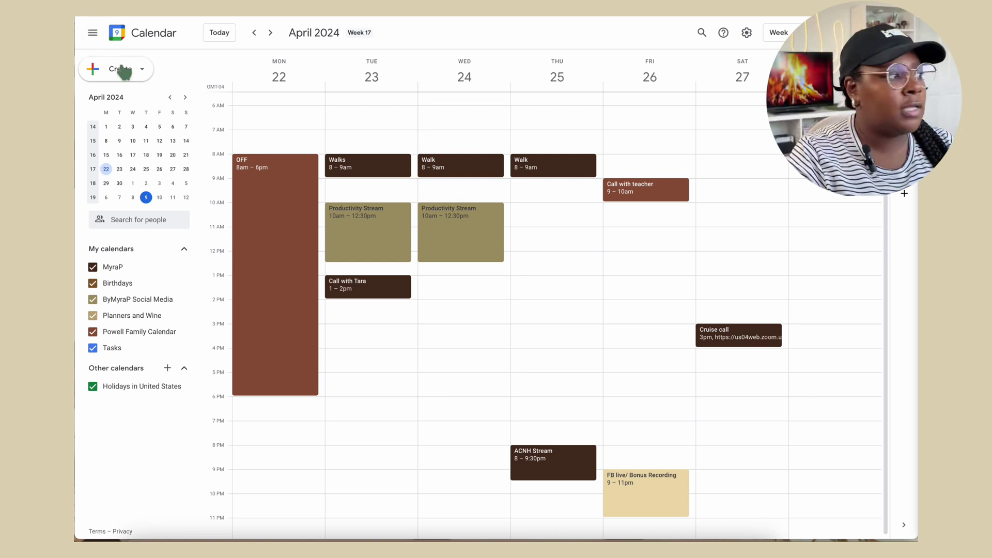
pyautogui.click(94, 302)
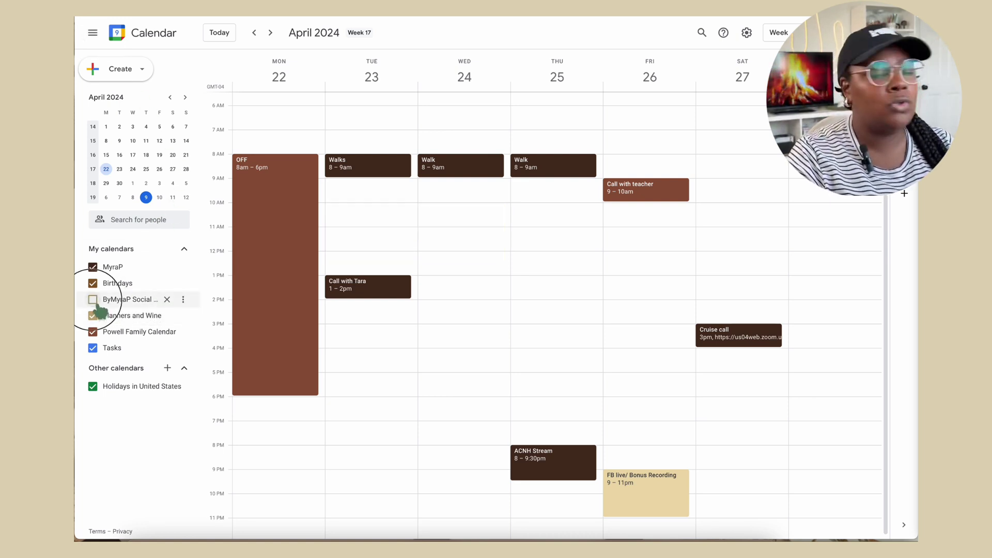
pyautogui.click(94, 302)
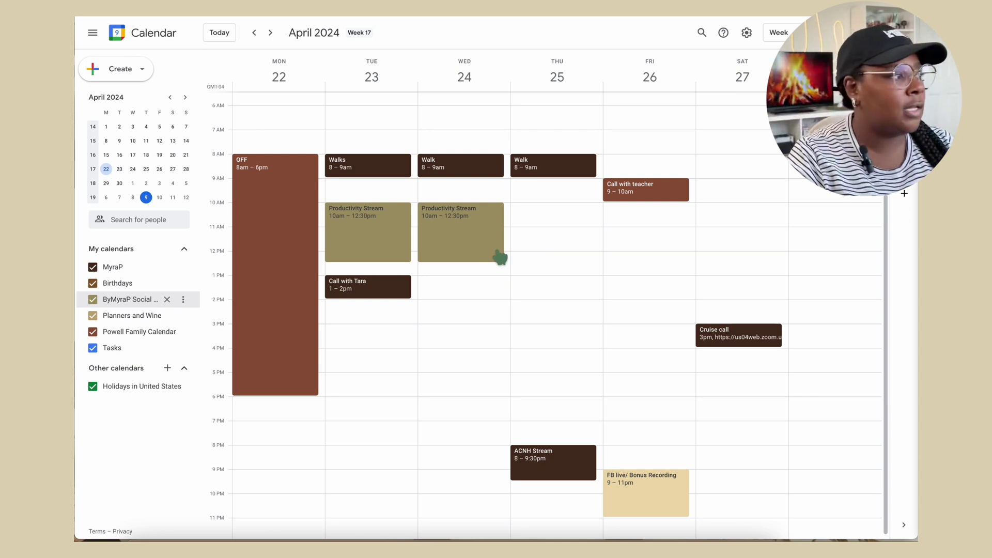
pyautogui.click(100, 304)
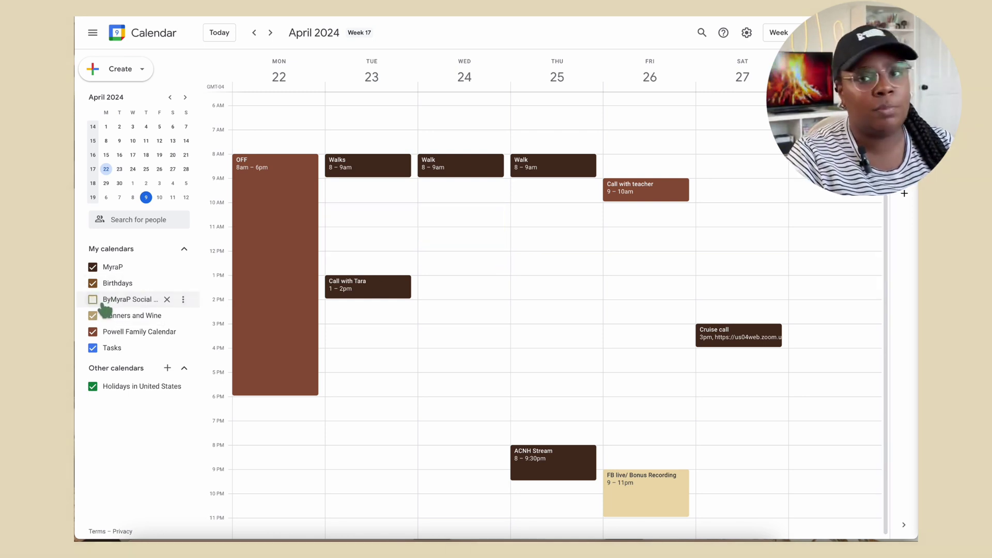